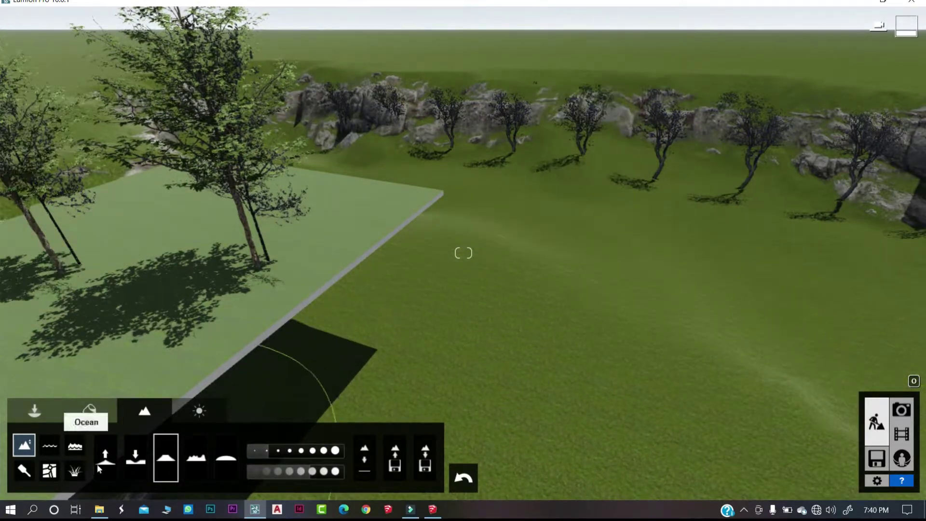
left_click(48, 410)
right_click_drag(399, 285, 496, 128)
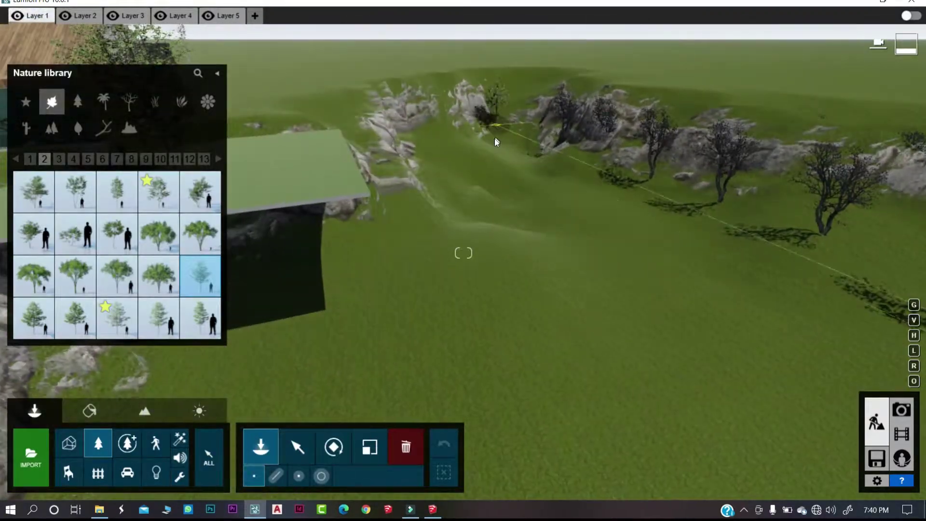
key("w")
left_click(276, 475)
left_click_drag(244, 103, 678, 252)
right_click_drag(678, 252, 453, 396)
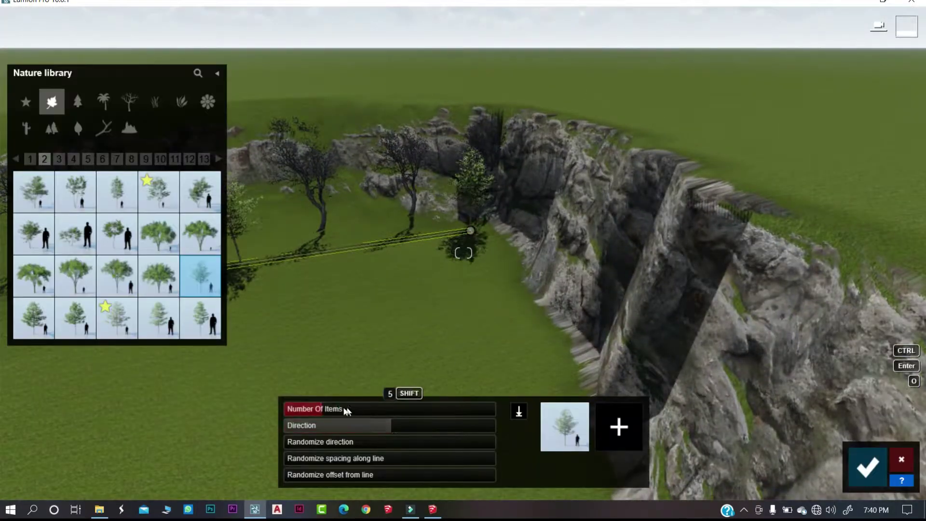
left_click(901, 459)
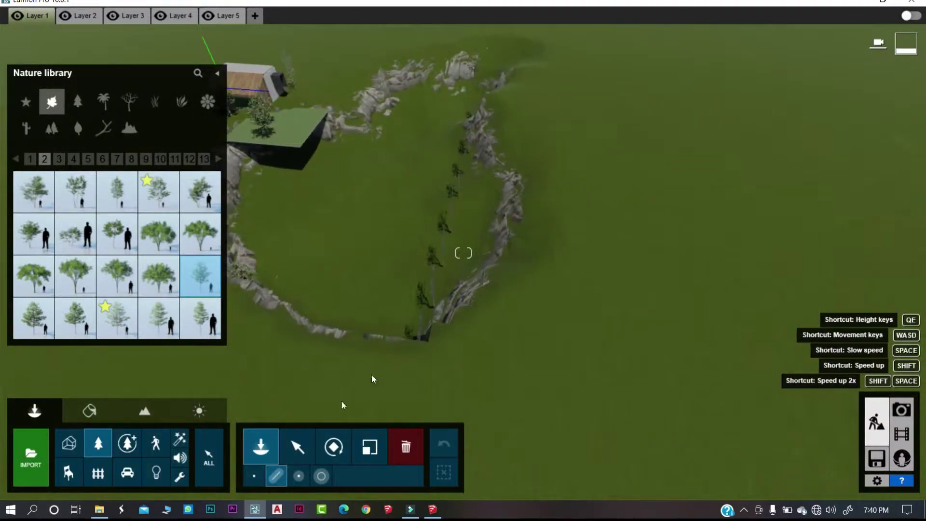
Sculpt the terrain around the rows of trees beside the house with the Lower and Flatten brushes.
left_click(144, 411)
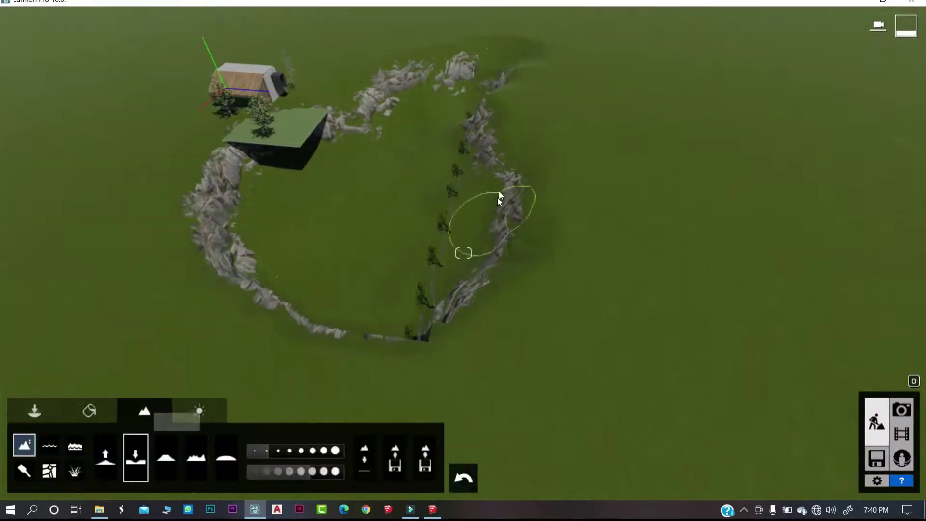
mouse_move(633, 195)
left_mouse_down()
mouse_move(574, 328)
mouse_move(586, 71)
mouse_move(528, 138)
left_mouse_up()
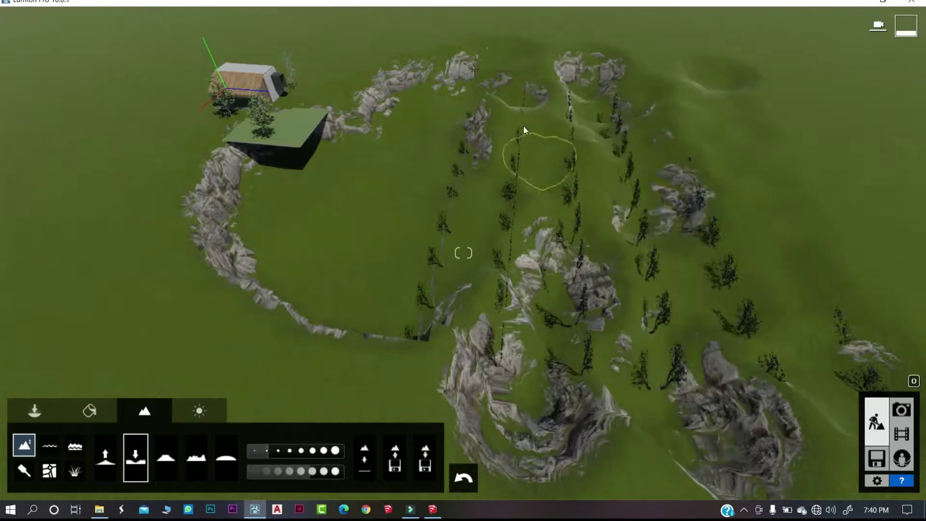
left_click(167, 469)
mouse_move(496, 376)
left_mouse_down()
mouse_move(579, 273)
mouse_move(765, 367)
left_mouse_up()
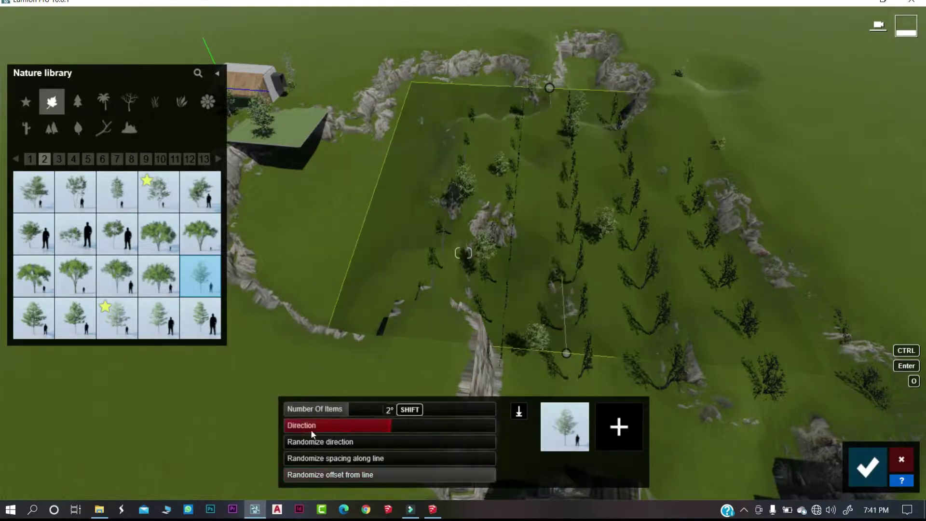
Increase the number of items in the tree line placement, replace its original tree with another broadleaf and add AmericanBeech-M HQ.
left_click_drag(347, 409, 413, 419)
left_click(117, 317)
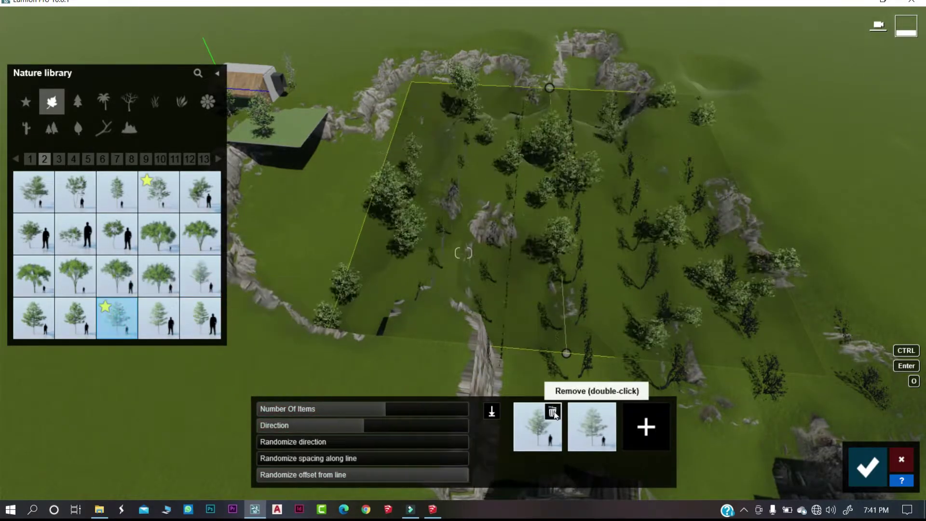
double_click(552, 412)
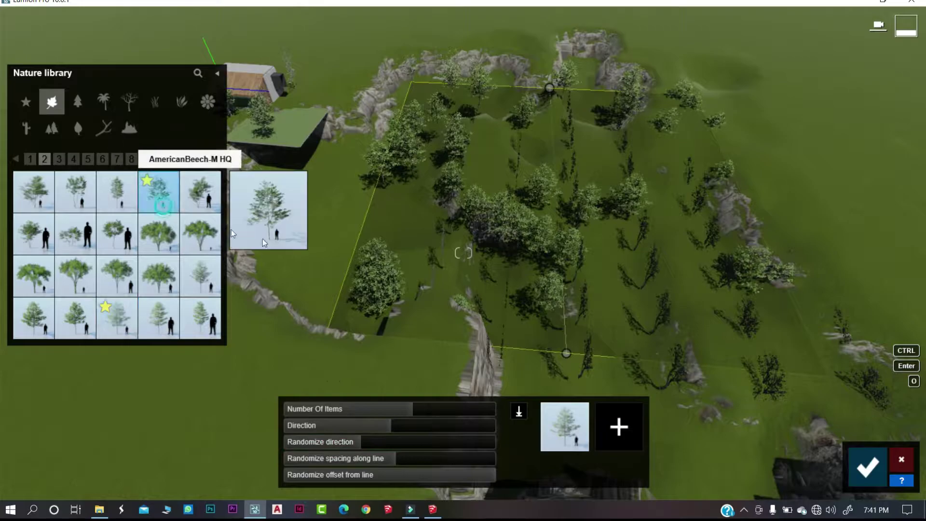
left_click(165, 211)
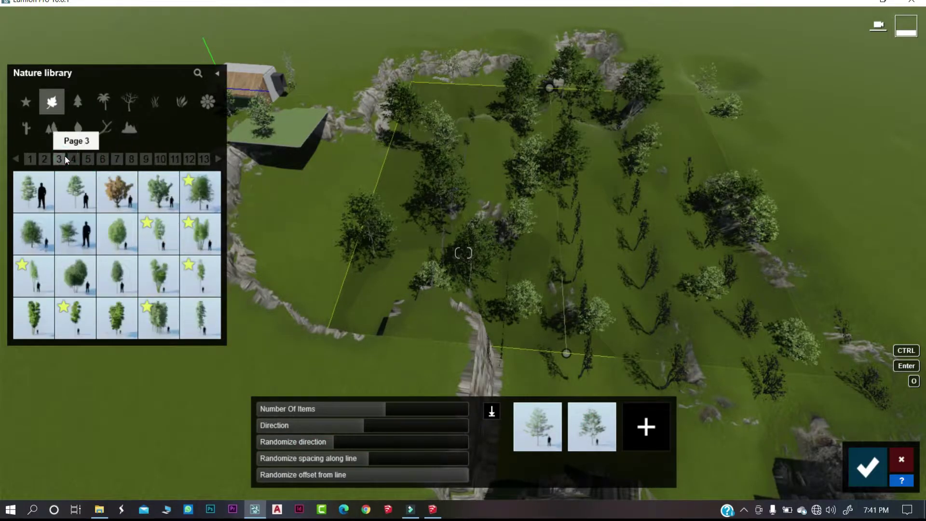
Add a conifer and a bright green broadleaf tree to the mix of the line placement.
left_click(77, 101)
left_click(30, 188)
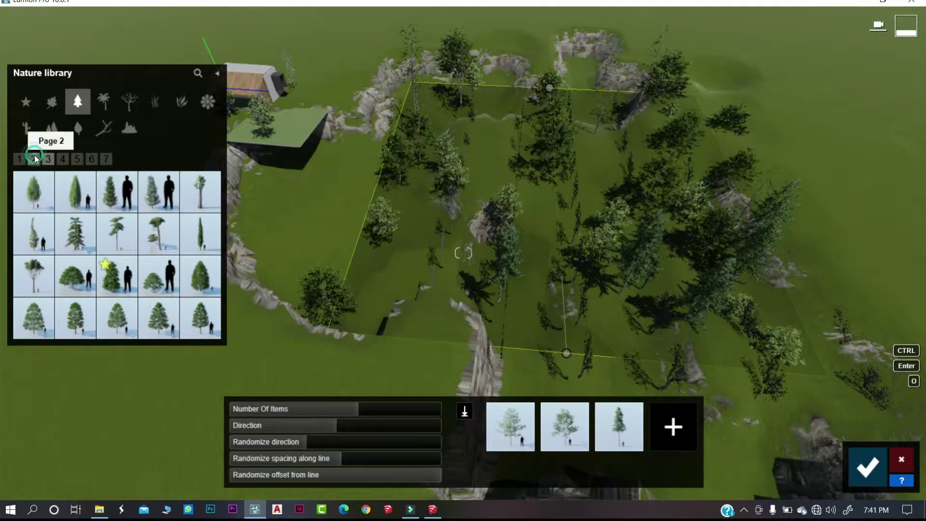
left_click(52, 102)
left_click(66, 161)
left_click(101, 159)
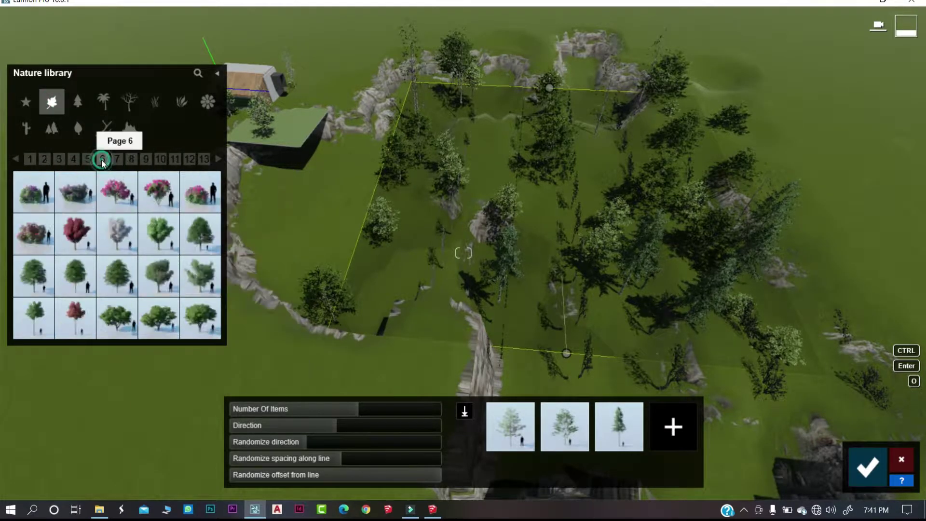
left_click(219, 160)
left_click(159, 191)
Increase the number of items in the mixed tree placement to make the woodland behind the house denser.
left_click_drag(373, 408, 399, 414)
right_click_drag(525, 325, 496, 231)
left_click(474, 412)
key("w")
key("s")
key("s")
key("w")
right_click_drag(521, 366, 498, 260)
key("s")
left_click_drag(595, 120, 531, 117)
key("s")
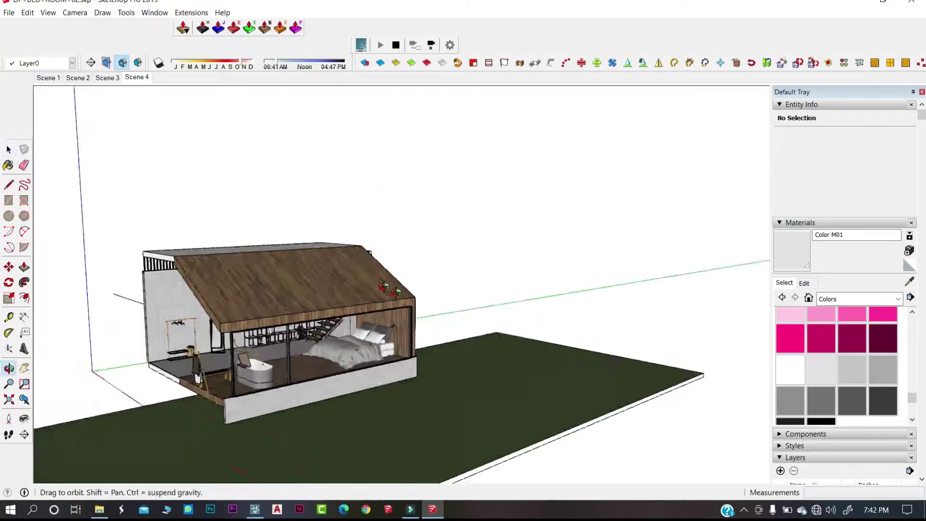
Give the ground slab beside the house a tall 3D grass material, comparing Clean Cut Grass and Row Grass 03 first.
middle_click_drag(550, 270, 553, 275)
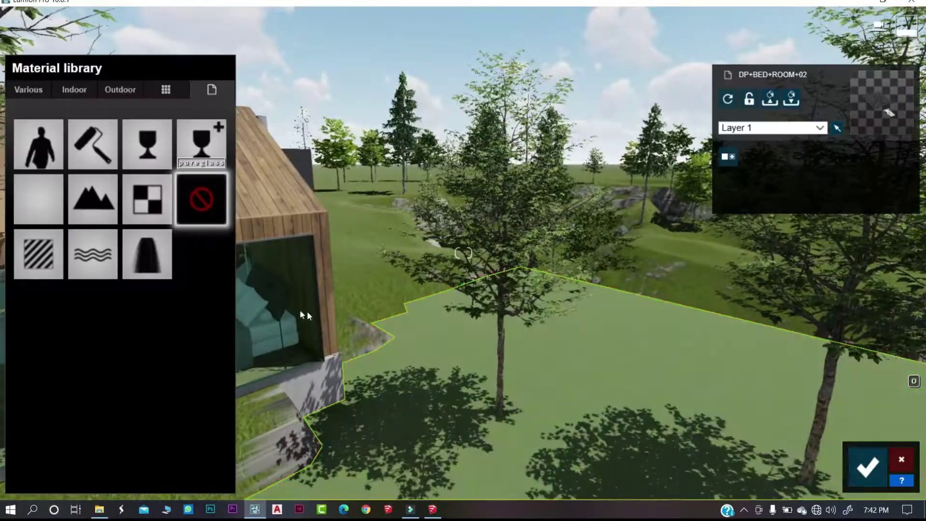
left_click(41, 215)
left_click(78, 125)
left_click(150, 310)
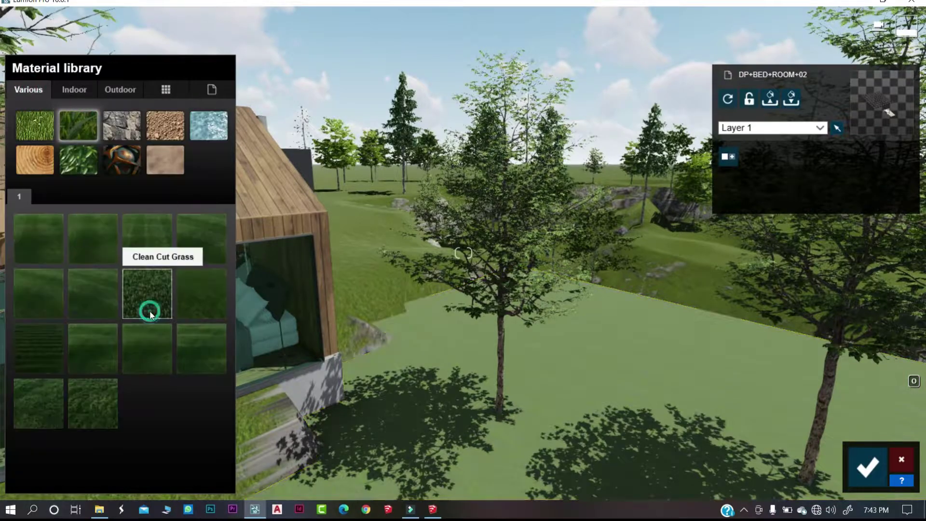
key("s")
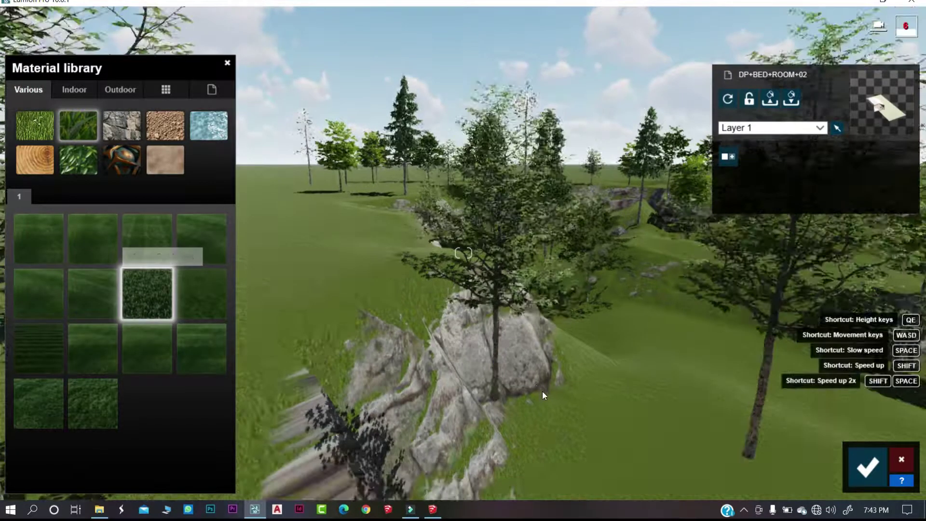
right_click_drag(540, 391, 413, 401)
left_click(147, 348)
key("s")
left_click(192, 349)
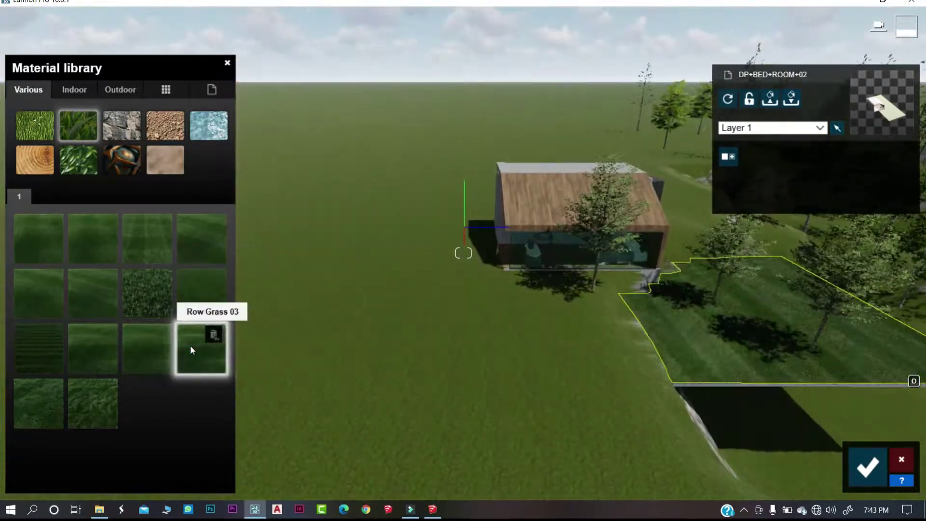
left_click(53, 398)
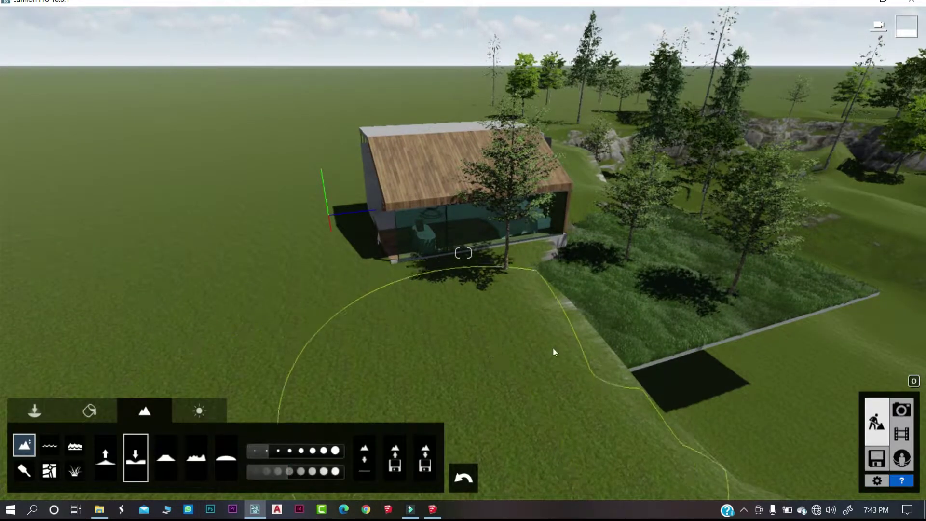
Lower the terrain in front of the house to expose the grass slab and place one broadleaf tree on it.
left_click_drag(554, 352, 528, 314)
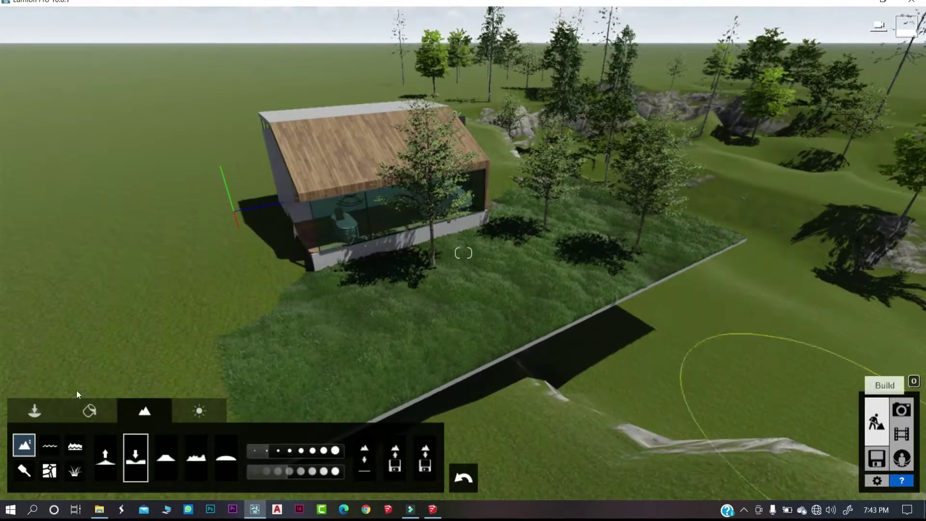
left_click(89, 410)
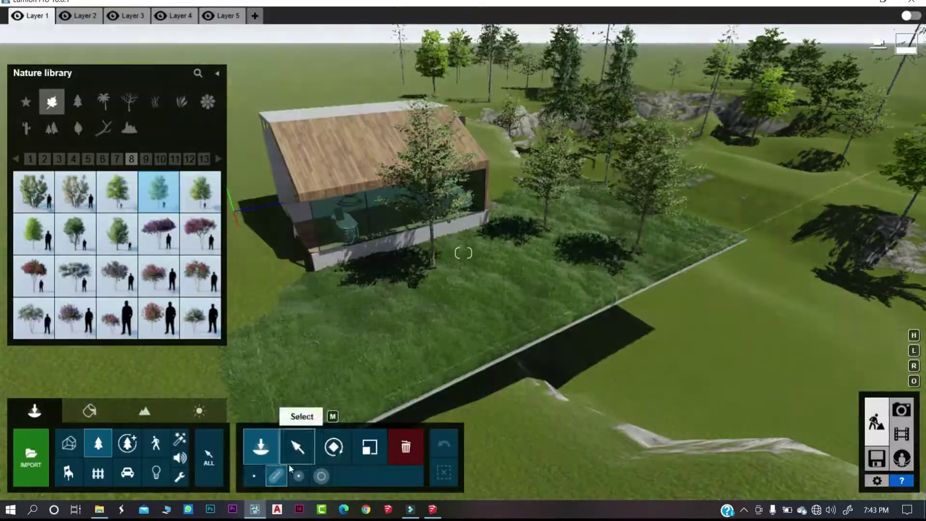
left_click(424, 357)
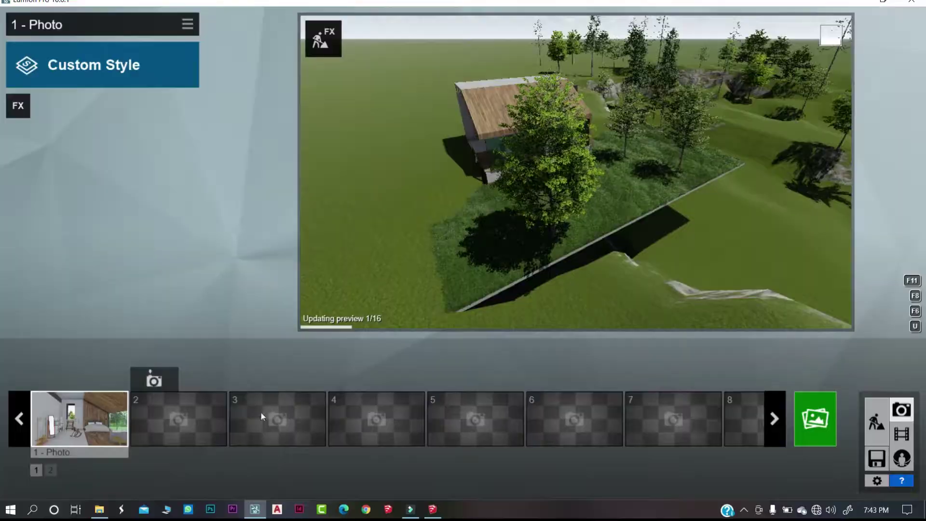
Restore the interior camera of photo 1 and assign the Standard material to the floor beside the bed.
left_click(80, 419)
left_click(876, 422)
left_click(89, 411)
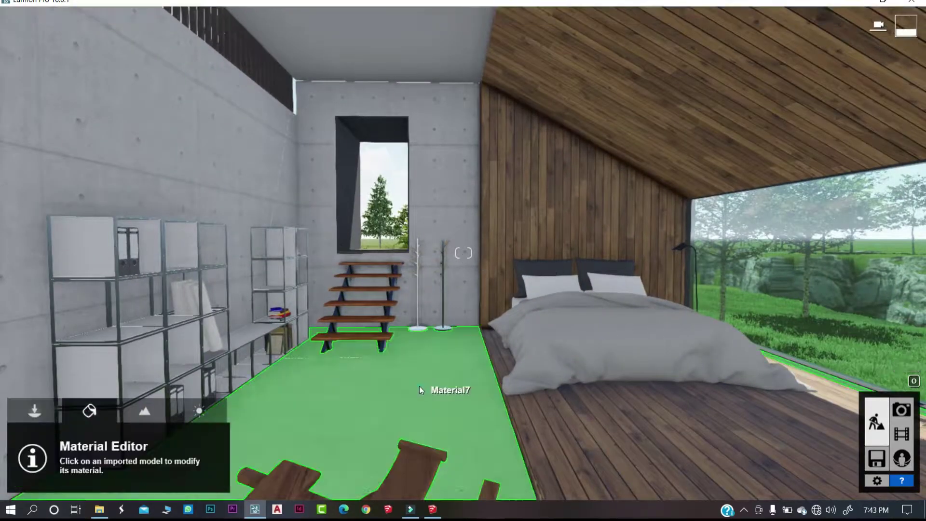
left_click(419, 389)
left_click(36, 260)
Lower the floor material's reflectivity and gloss and raise its colorization with white.
mouse_move(51, 274)
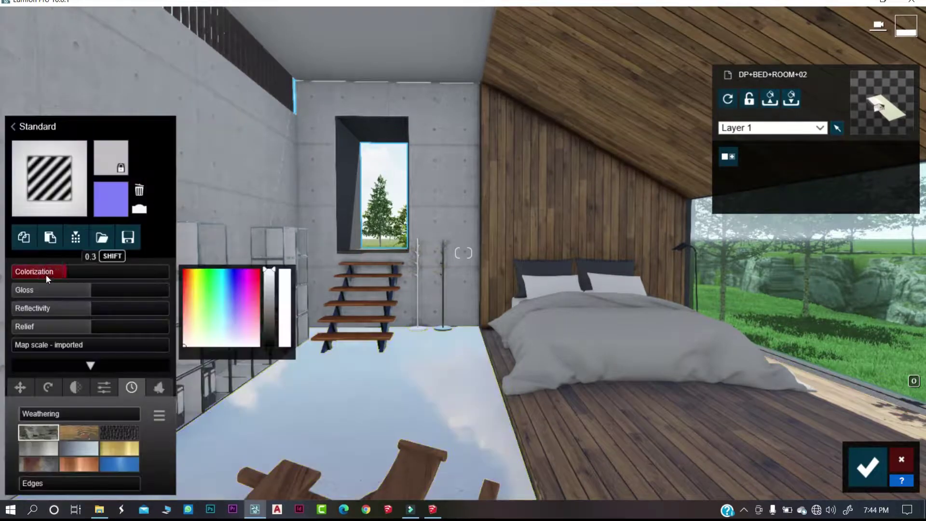
left_click(49, 308)
left_click(55, 290)
mouse_move(95, 274)
left_mouse_down()
mouse_move(106, 279)
mouse_move(97, 279)
left_mouse_up()
Apply a dark outdoor wood material to the slats below the ceiling and adjust the internal reflections of the Interior Glass 002 window.
right_click_drag(405, 145, 384, 70)
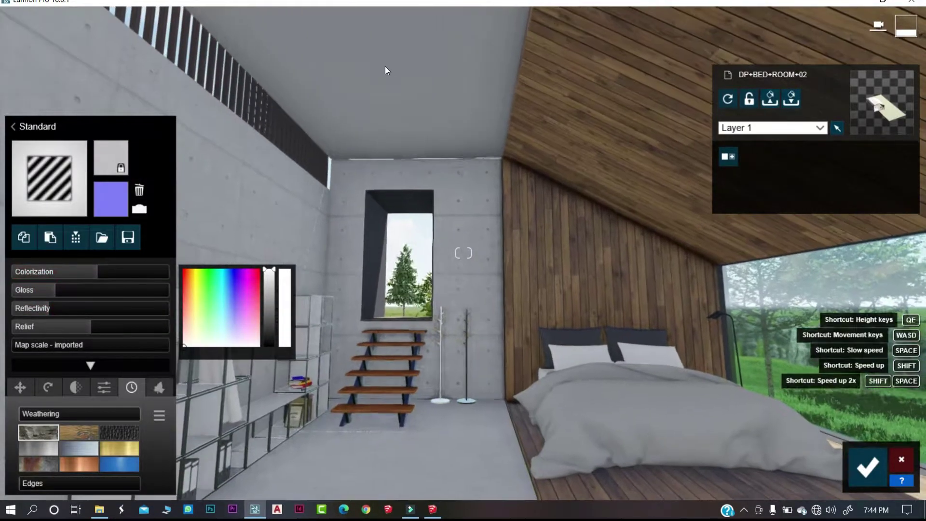
left_click(275, 118)
left_click(119, 91)
left_click(121, 160)
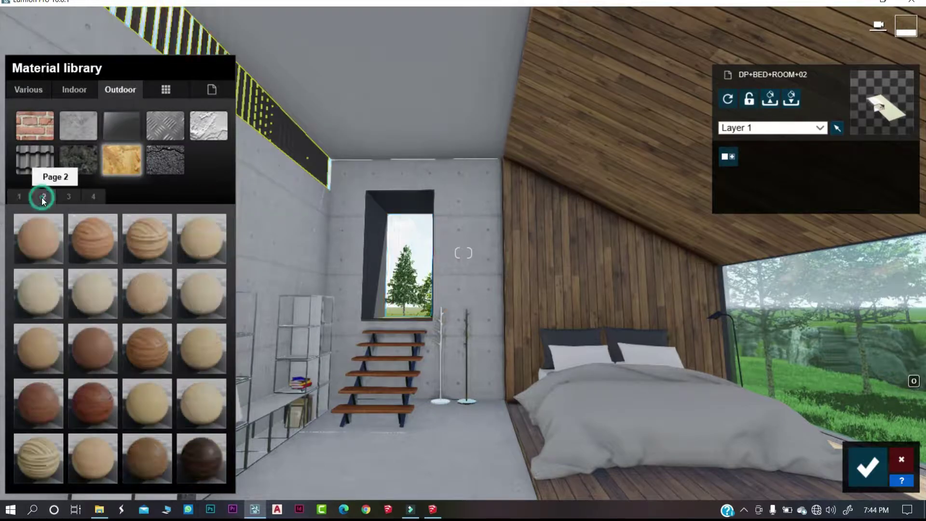
left_click(207, 451)
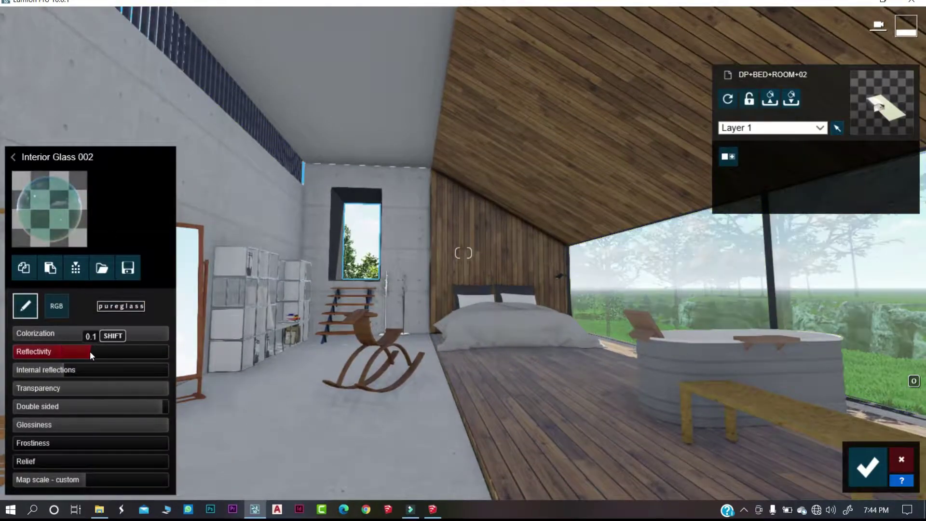
left_click(82, 370)
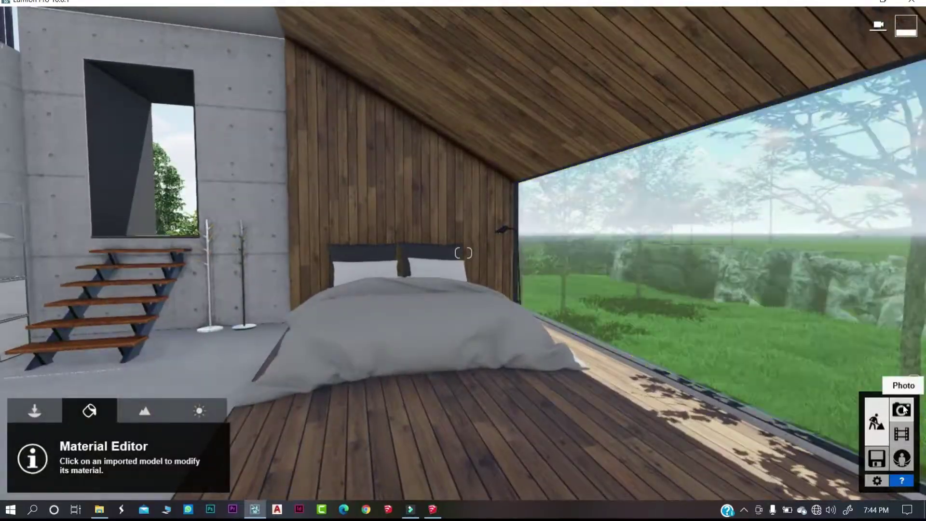
Add a reflection plane on the standing mirror in the Reflection effect of photo 1.
left_click(901, 424)
left_click(32, 432)
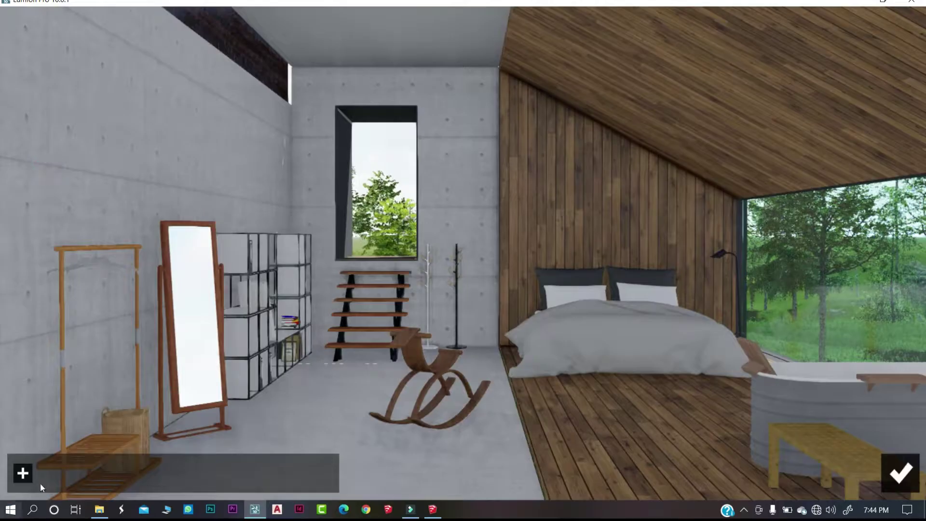
left_click(23, 472)
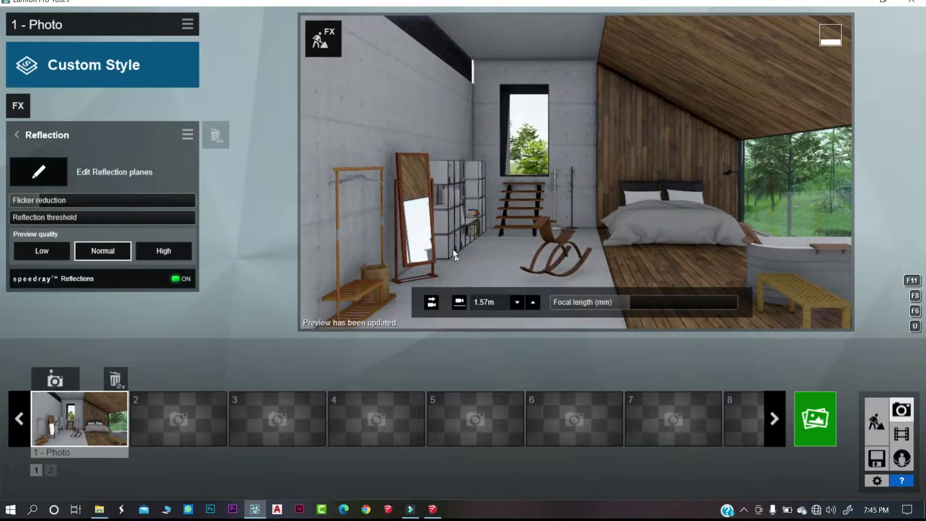
Return to build mode, switch to SketchUp and move the standing mirror slightly.
left_click(886, 423)
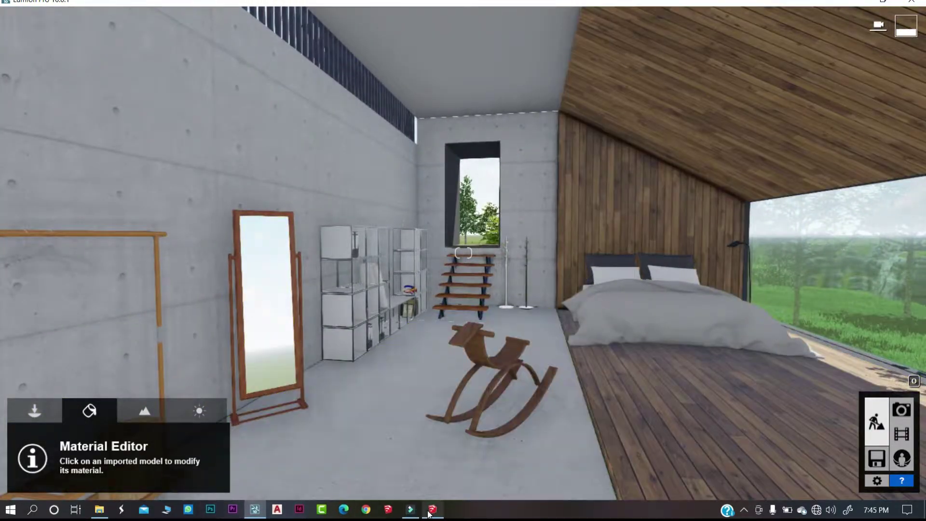
left_click(428, 514)
left_click(202, 361)
scroll(227, 430, "up", 2)
key("m")
left_click(248, 412)
middle_click_drag(258, 406, 227, 416)
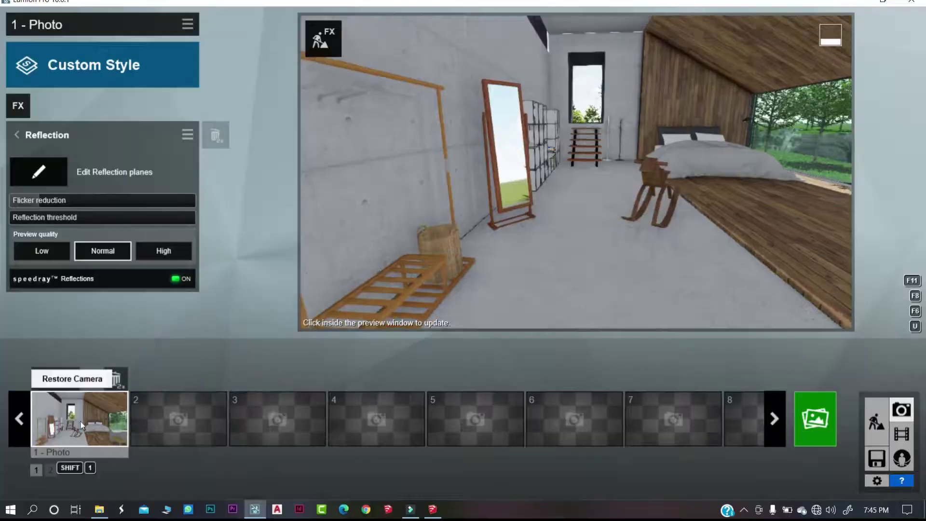
Restore the photo 1 camera in Lumion and add a new reflection plane on the moved mirror.
left_click(81, 424)
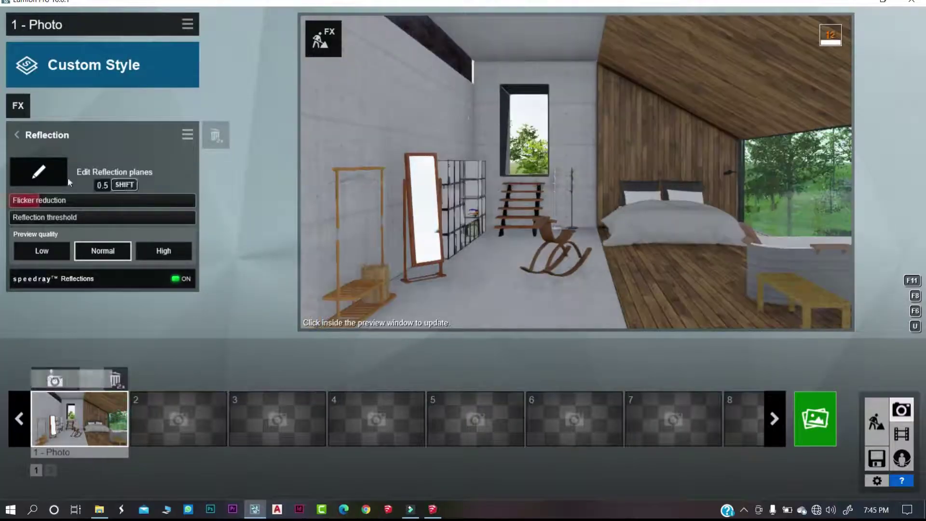
left_click(39, 171)
left_click(55, 473)
left_click(207, 350)
left_click(900, 472)
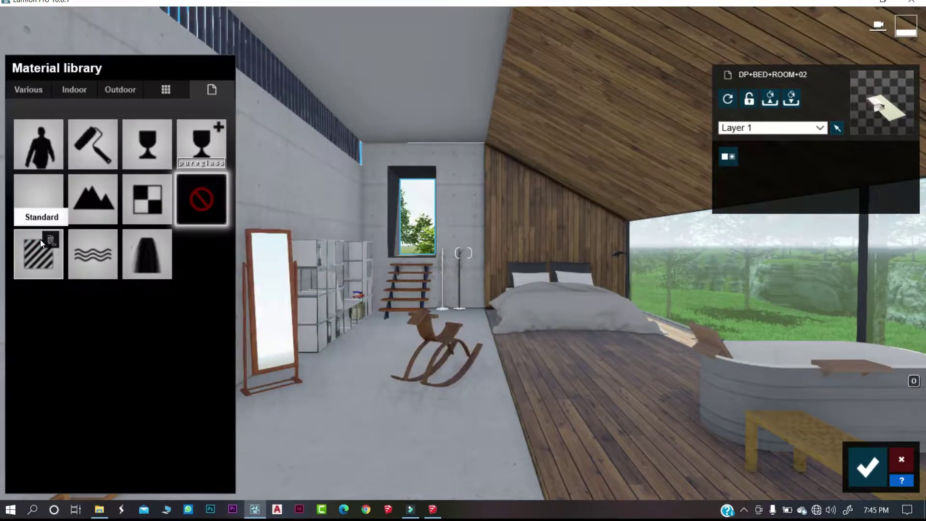
Apply a light grey indoor linoleum material to the shelf boxes (Color M01), trying Linoleum 034 1024 first.
left_click(40, 239)
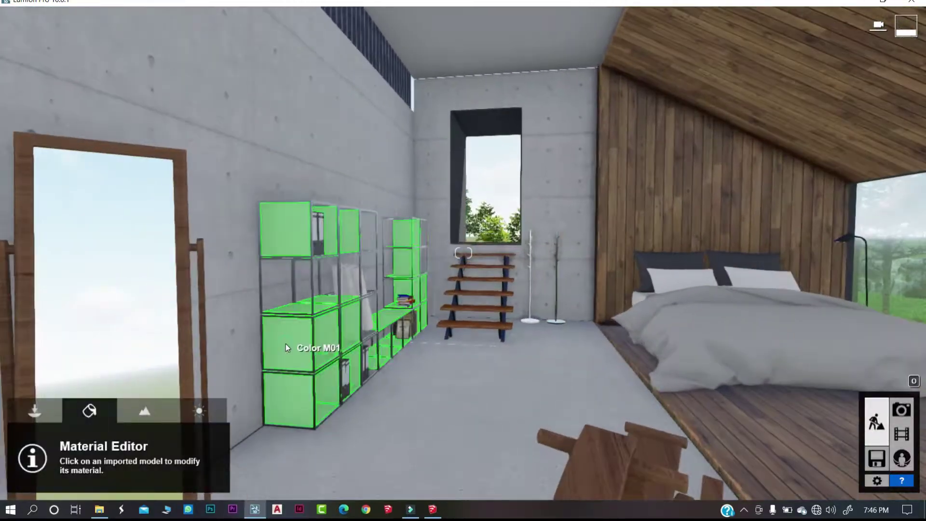
left_click(286, 343)
left_click(73, 90)
left_click(44, 196)
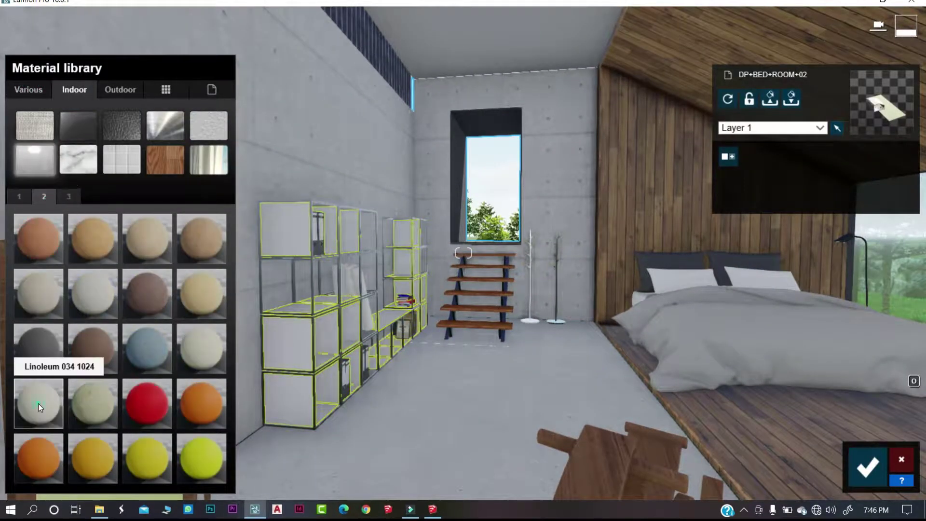
left_click(38, 403)
scroll(354, 406, "down", 3)
scroll(354, 406, "up", 3)
left_click(96, 302)
scroll(514, 418, "down", 3)
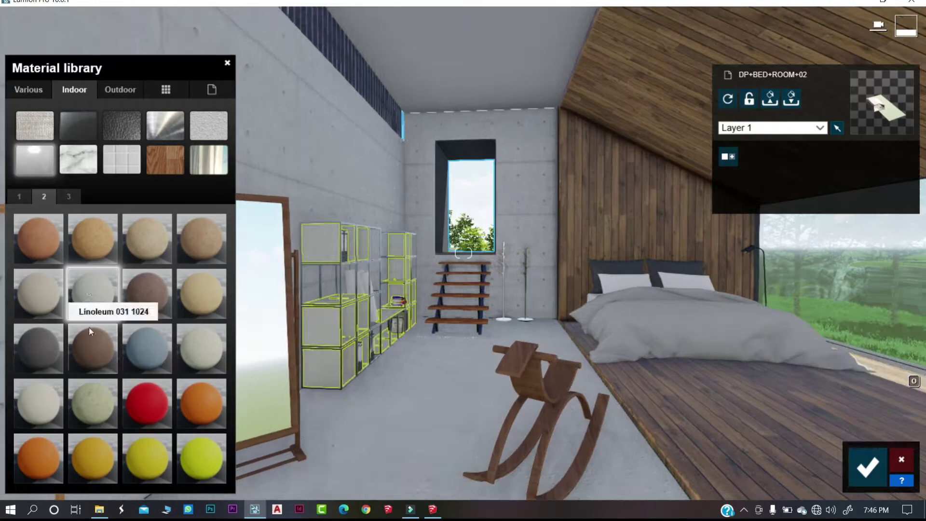
Apply a light grey indoor linoleum from the library's second page to the shelf boxes and save the material changes.
left_click(92, 293)
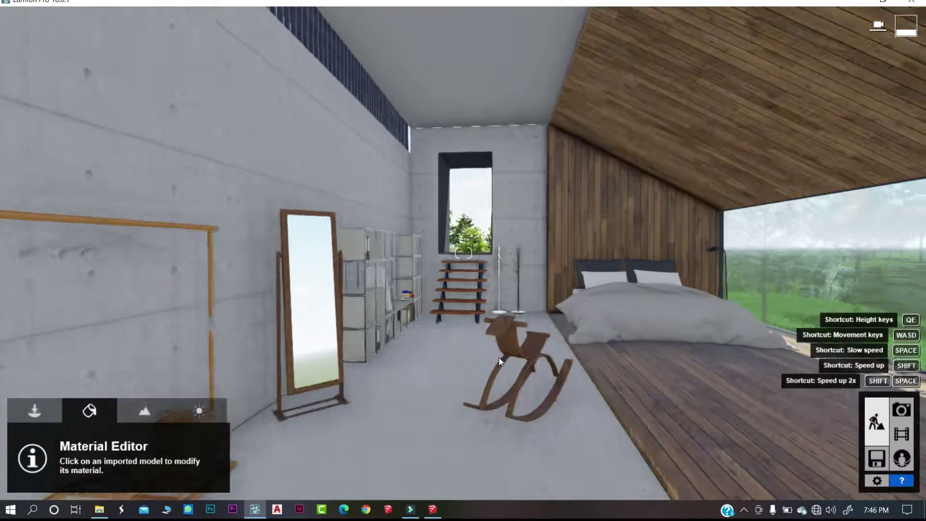
key("w")
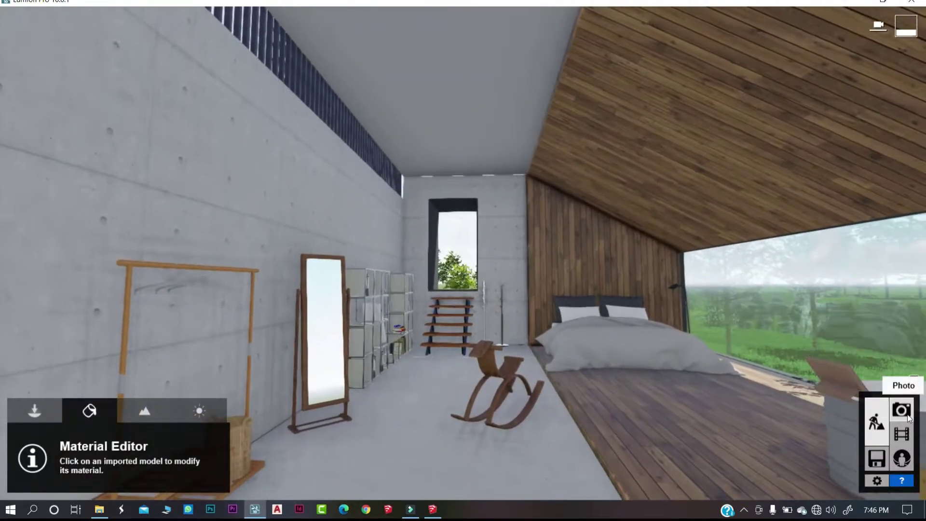
key("w")
key("w")
Apply a dark, white-veined indoor marble to the frame of the small end-wall window and save the change.
left_click(314, 182)
left_click(74, 90)
left_click(78, 159)
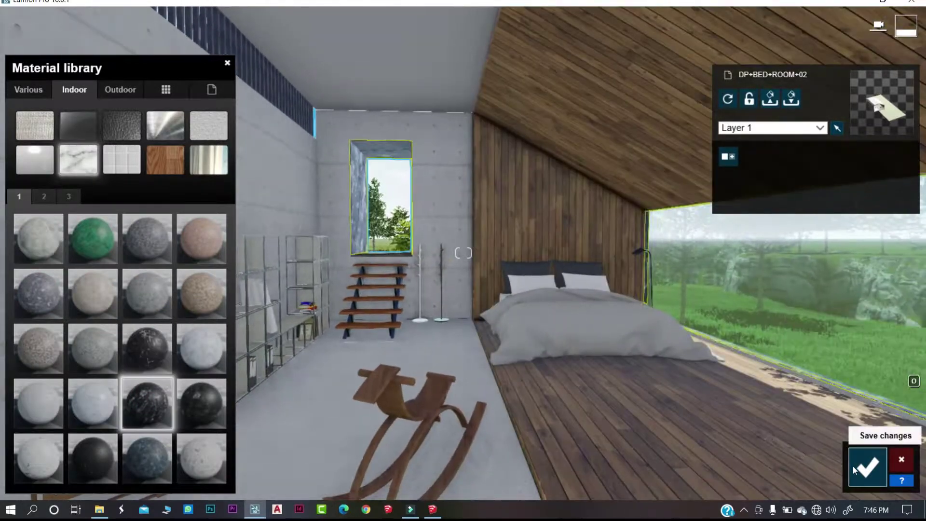
left_click(868, 465)
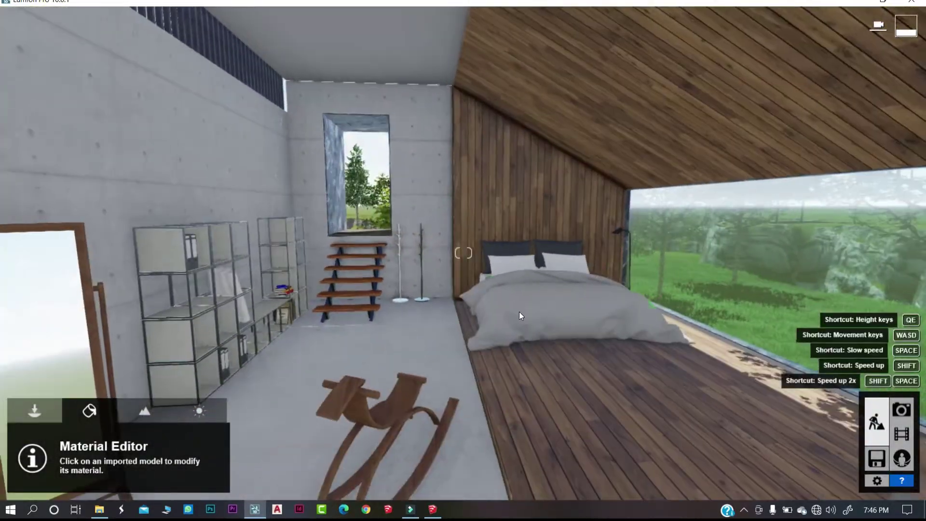
Apply the grey indoor fabric Carpet Office 009 1024 to the duvet on the bed.
left_click(519, 312)
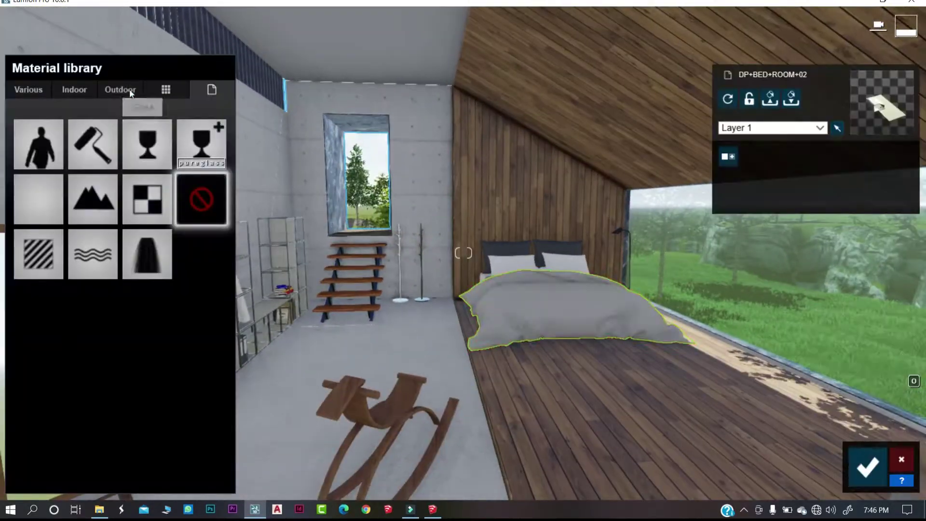
left_click(74, 89)
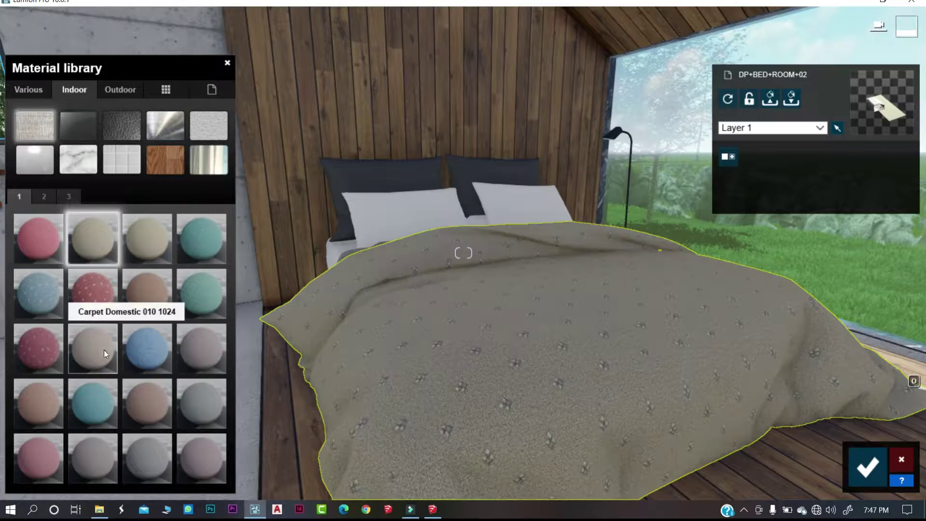
left_click(147, 459)
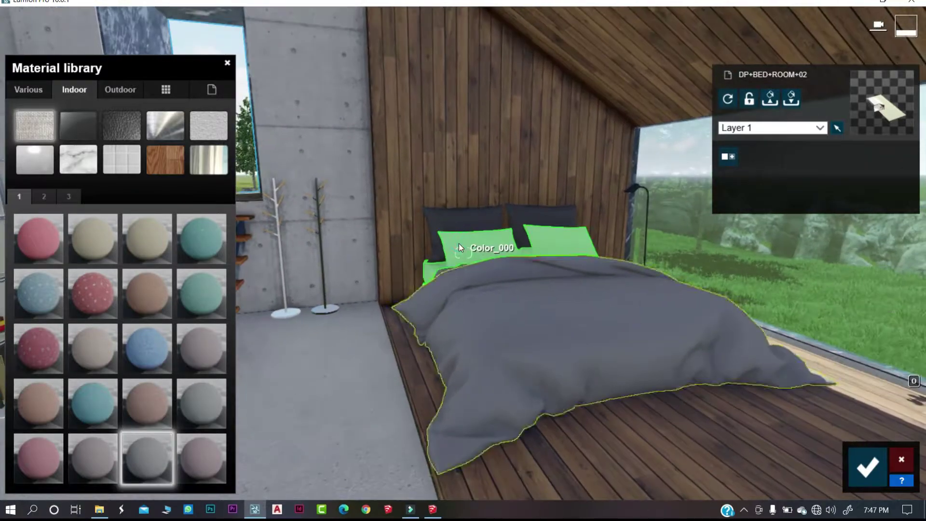
Apply the indoor fabric Polii Fabric SuedePatchy 001 2K to the front pillows and mattress (Color_000), trying a dark grey fabric first.
left_click(459, 246)
left_click(93, 210)
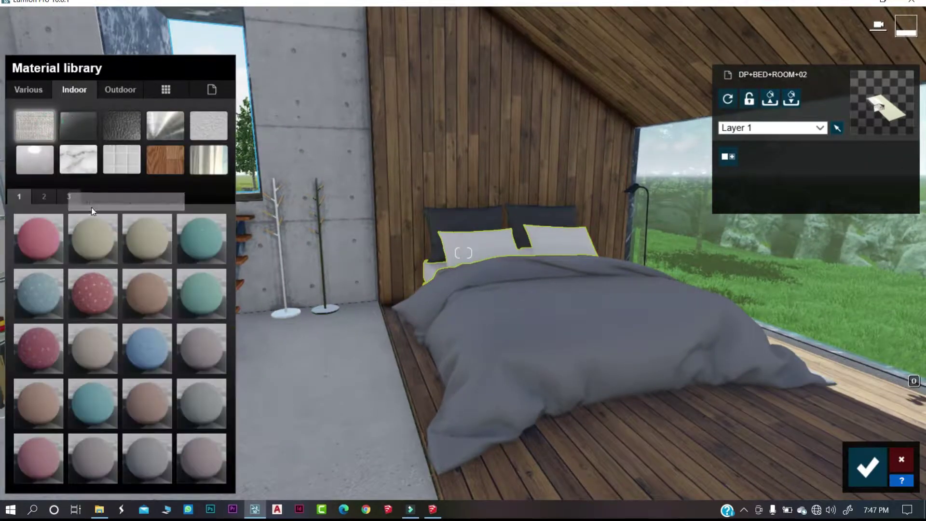
left_click(44, 196)
left_click(140, 235)
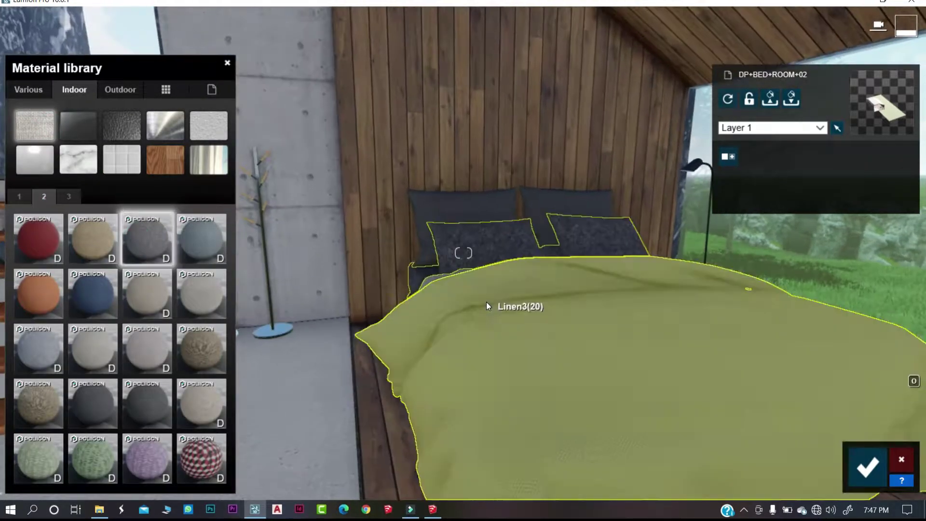
left_click(101, 349)
left_click(85, 339)
Reselect the SuedePatchy fabric for the pillows and raise its white colorization to nearly full.
left_click_drag(77, 253, 129, 253)
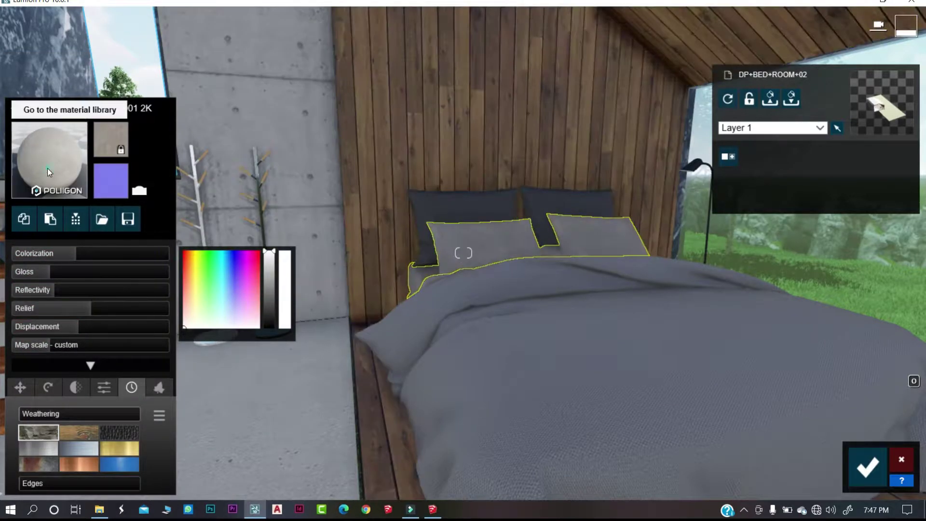
left_click(13, 108)
left_click(37, 195)
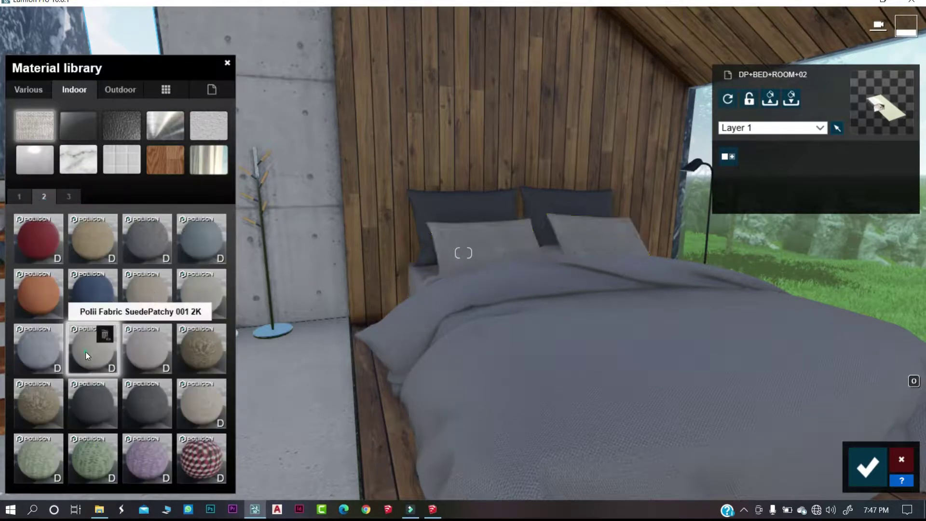
left_click(85, 351)
left_click_drag(80, 253, 163, 261)
Lower the pillow fabric's gloss and reflectivity, raise relief to 2.0, increase displacement and map scale, and save.
key("w")
left_click(21, 272)
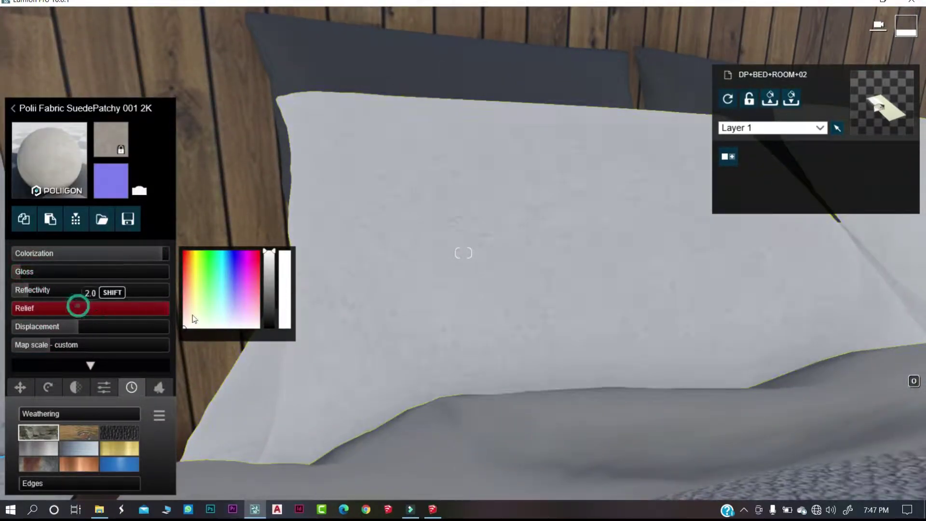
key("s")
left_click(63, 345)
key("s")
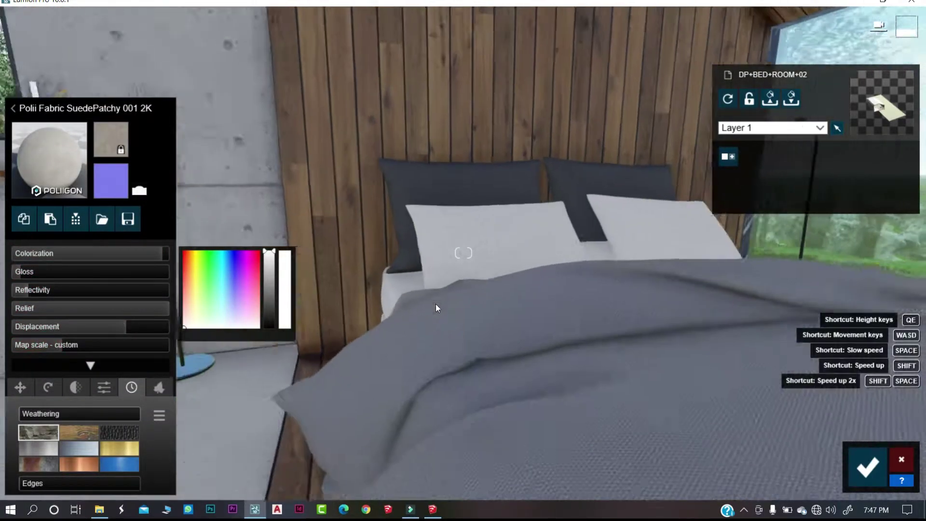
left_click(866, 465)
Increase the relief of the duvet's Carpet Office 009 1024 material and save the change.
left_click(547, 382)
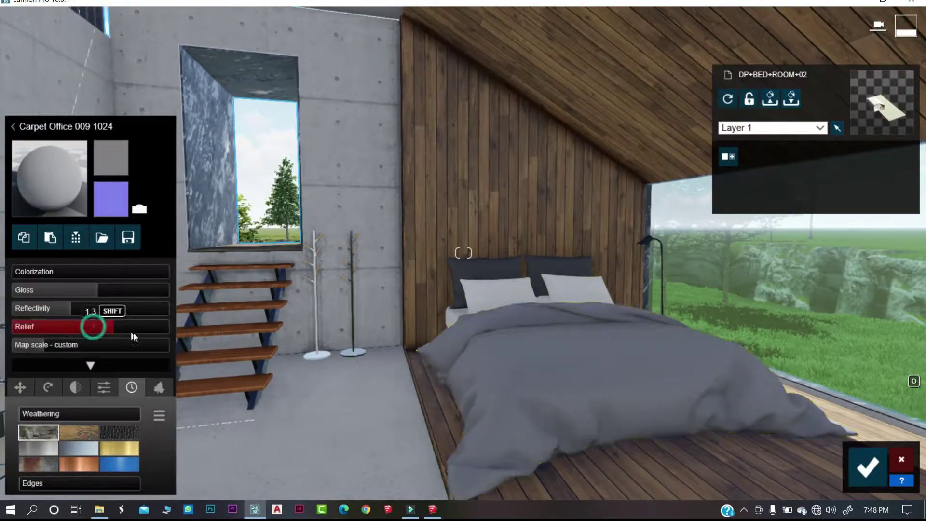
left_click(126, 327)
key("w")
left_click(867, 466)
Inspect the wood material settings of the stair treads and close the material editor again.
key("s")
key("w")
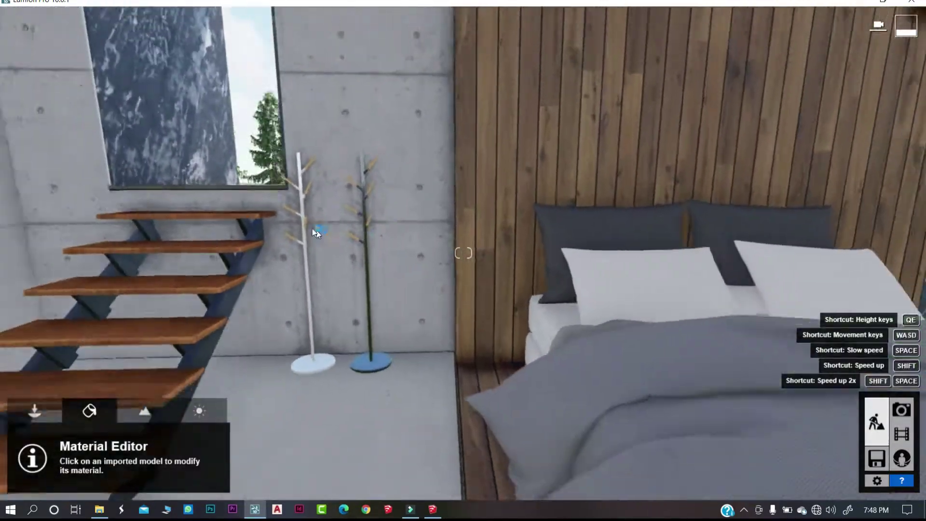
left_click(109, 244)
left_click(107, 241)
left_click(833, 107)
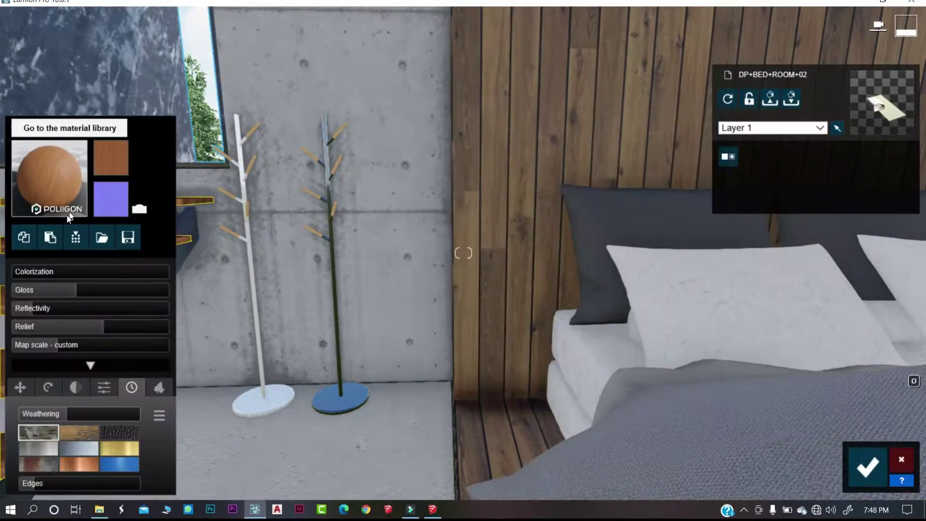
left_click(866, 466)
key("w")
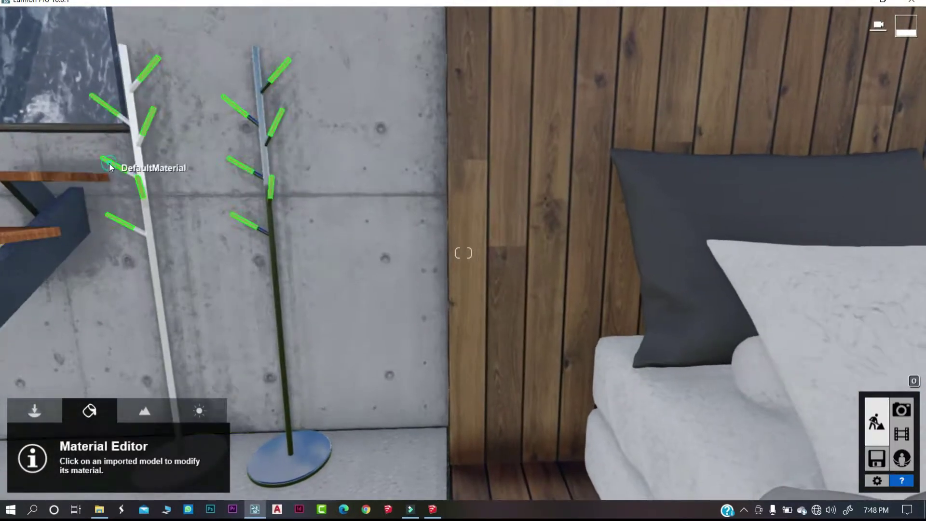
Assign the Standard material to the coat-rack hooks (DefaultMaterial) and save the change.
left_click(110, 165)
left_click(91, 146)
left_click(13, 226)
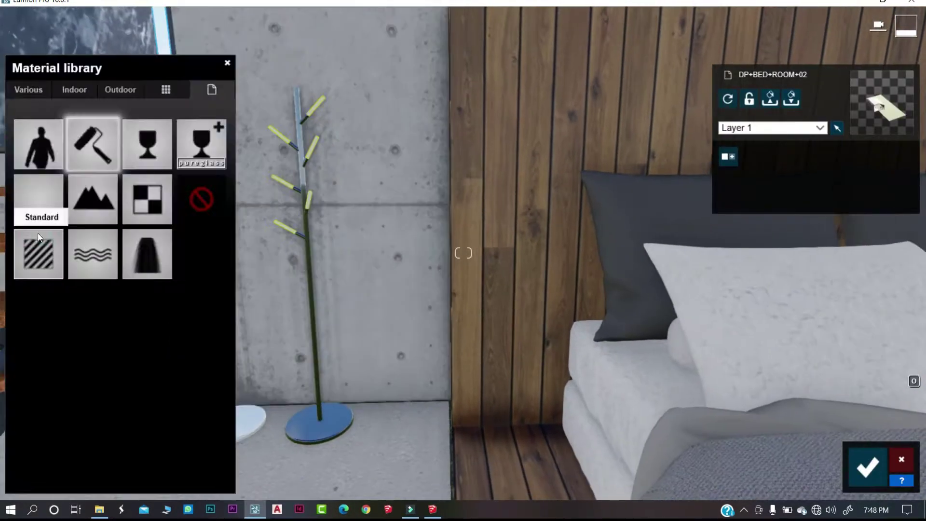
left_click(38, 229)
key("s")
left_click(867, 466)
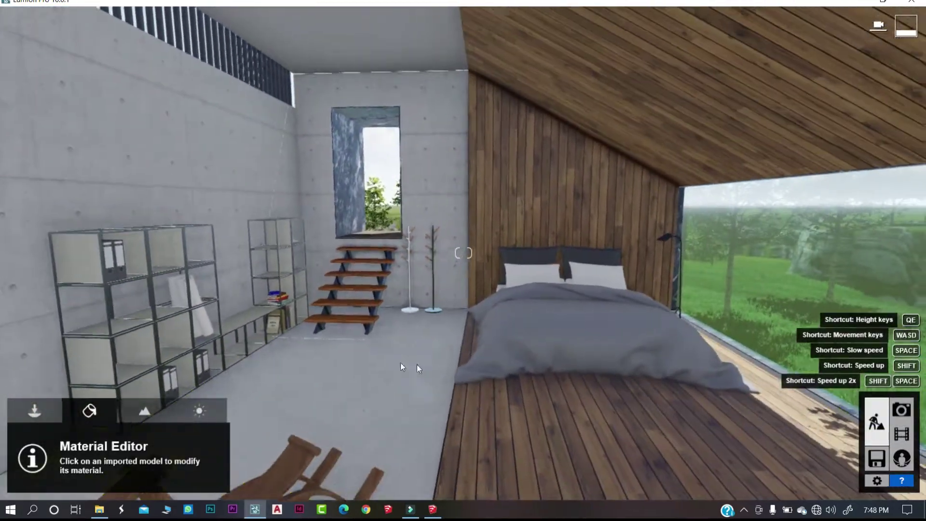
Place the first spotlight of the Lights library under the sloped wooden ceiling above the bed.
left_click(35, 411)
left_click(260, 446)
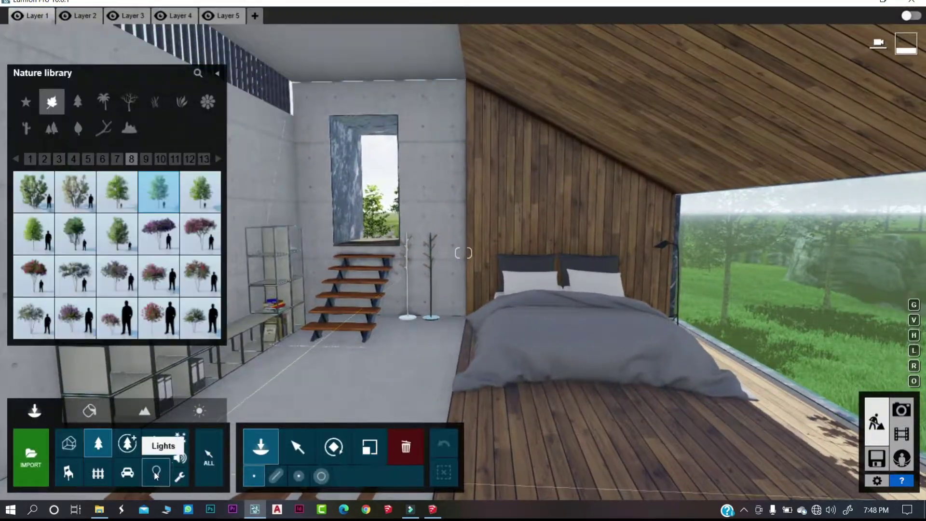
left_click(155, 472)
left_click(34, 164)
right_click_drag(520, 285, 545, 212)
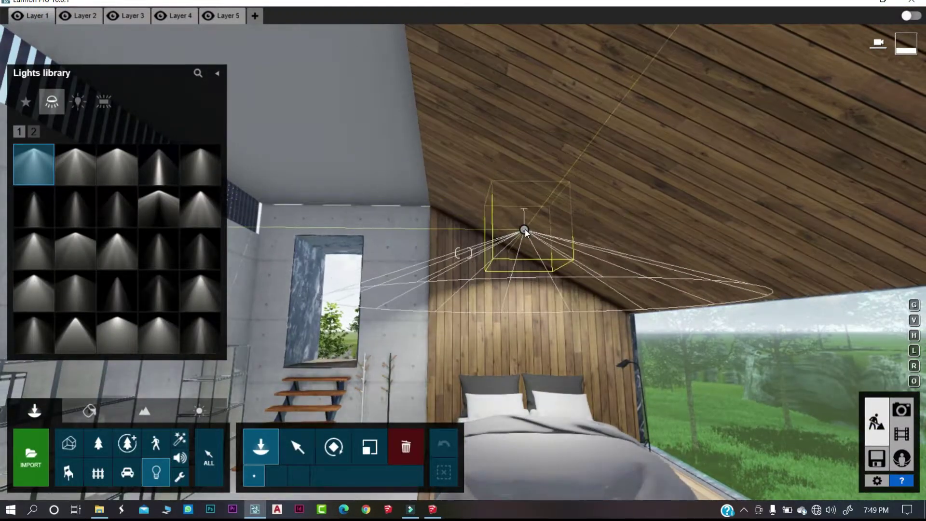
left_click(544, 184)
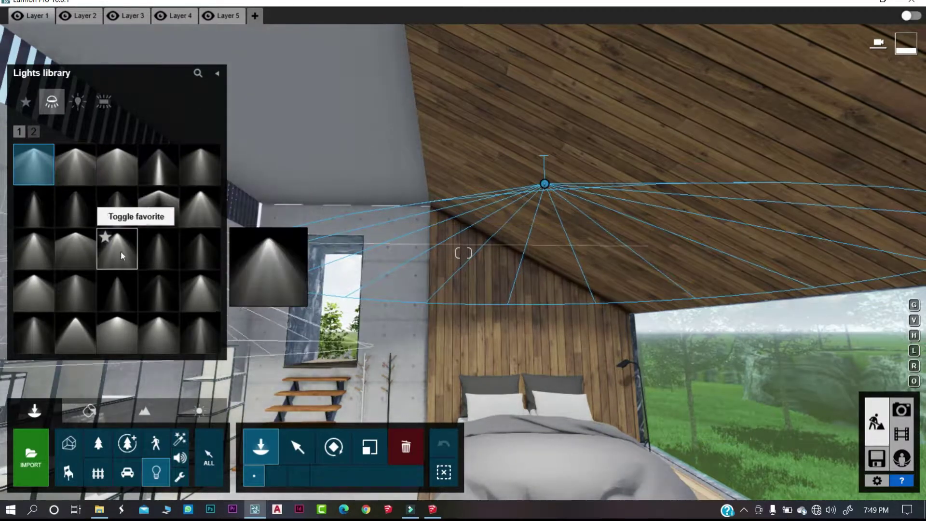
Place more spotlights of another type near the concrete wall and increase the brightness of the lamp above the bed.
left_click(48, 343)
right_click_drag(410, 265, 364, 223)
double_click(361, 217)
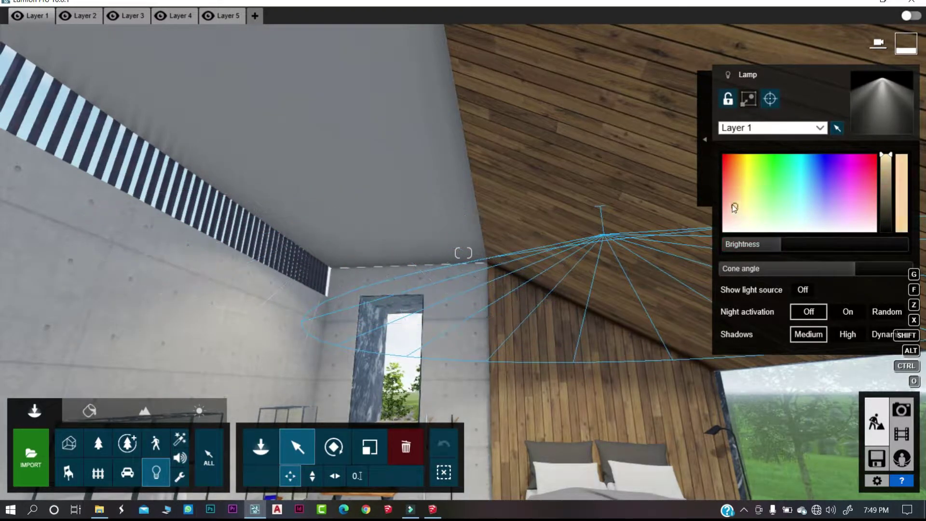
left_click_drag(781, 244, 817, 239)
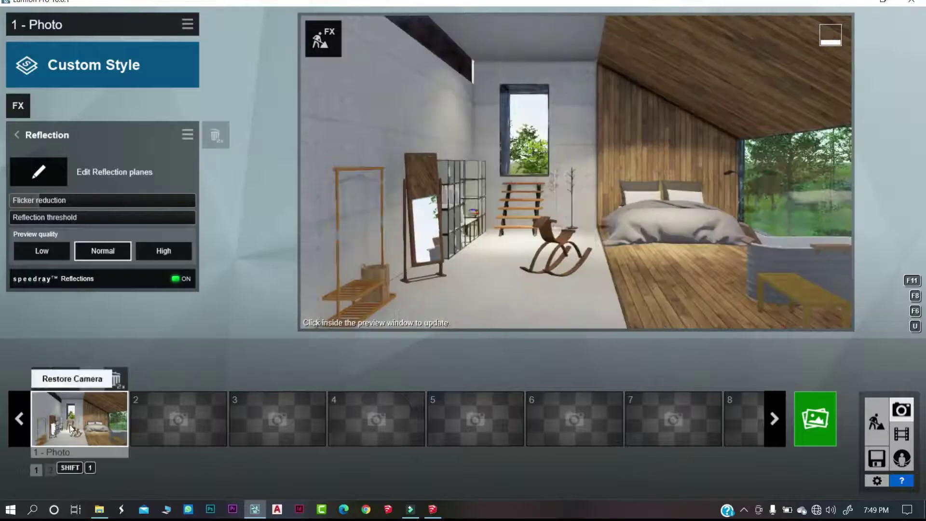
Return to build mode, lower the spotlight under the flat ceiling by about 1 m and reopen photo mode.
left_click(876, 425)
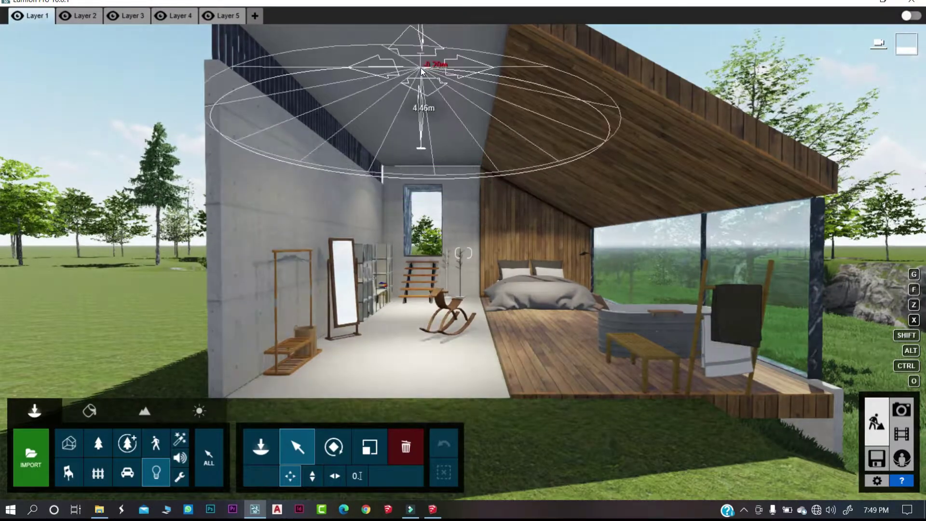
left_click(420, 67)
left_click_drag(420, 68, 421, 107)
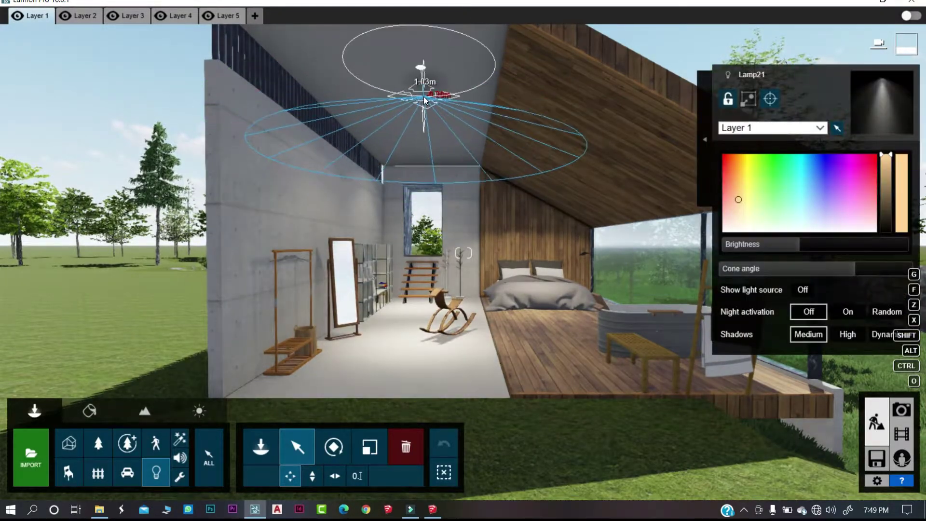
left_click(901, 410)
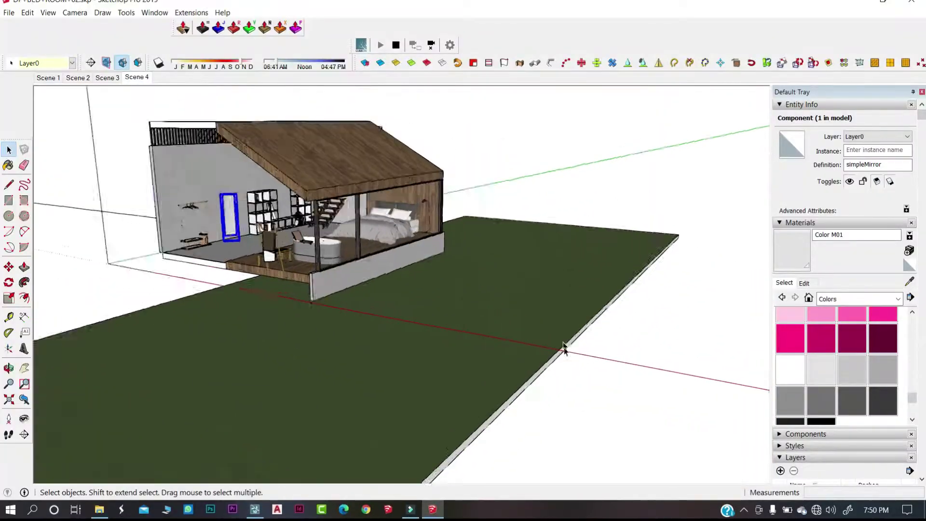
Switch to SketchUp, open the ground slab for editing and Push/Pull its outer side face.
scroll(545, 367, "up", 3)
double_click(548, 401)
left_click(542, 396)
key("p")
left_click(539, 396)
scroll(483, 357, "down", 5)
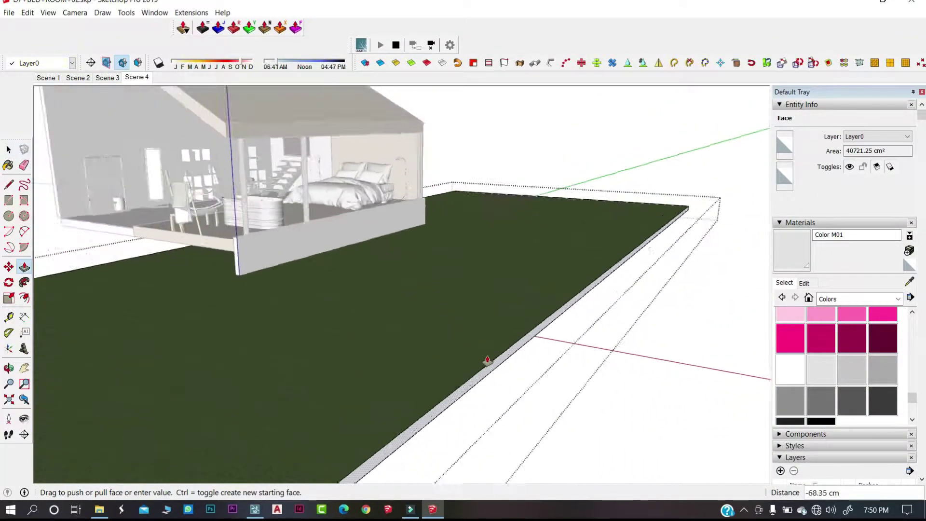
left_click(650, 400)
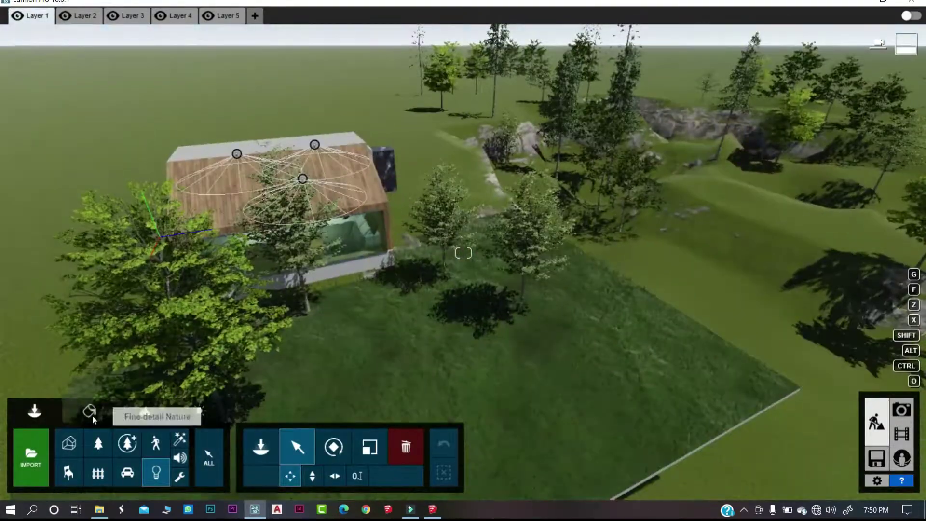
Scatter small rocks over the lawn beside the house in Lumion and select another rock from the second rocks page.
left_click(274, 447)
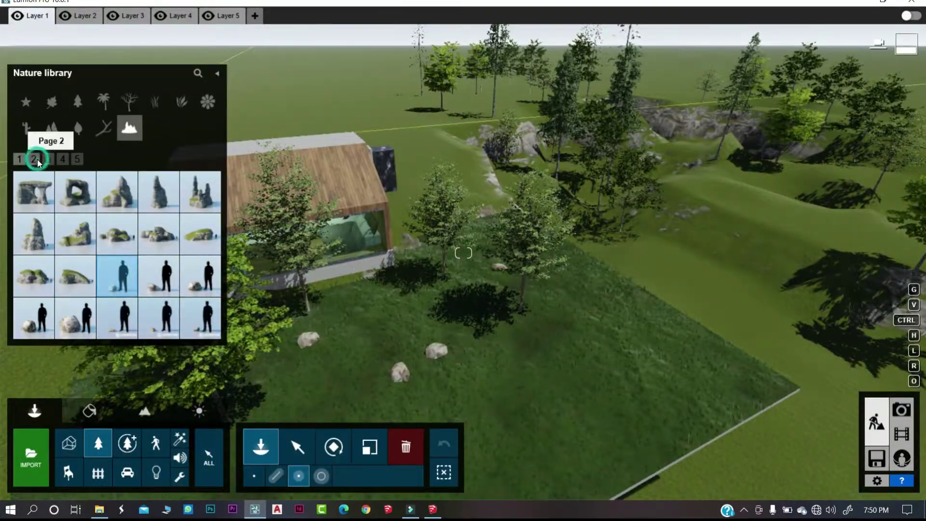
left_click(34, 160)
left_click(75, 233)
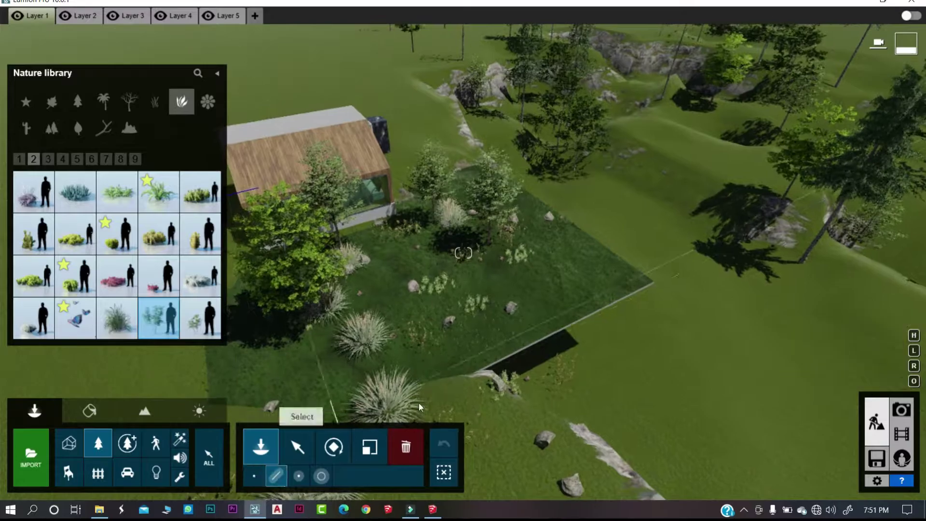
Mass-place shrubs in a line along the lawn's outer edges, adjust the number of items and add another plant.
left_click(276, 476)
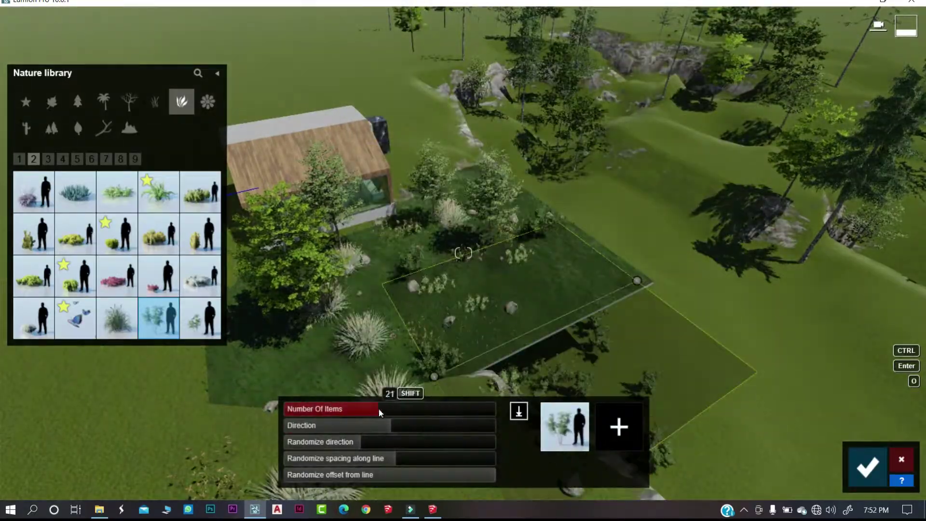
left_click(515, 411)
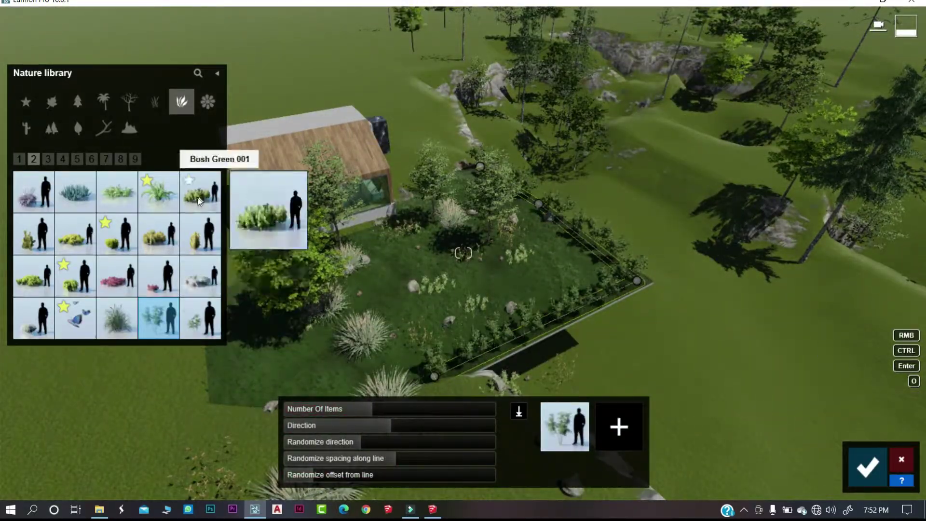
left_click(618, 427)
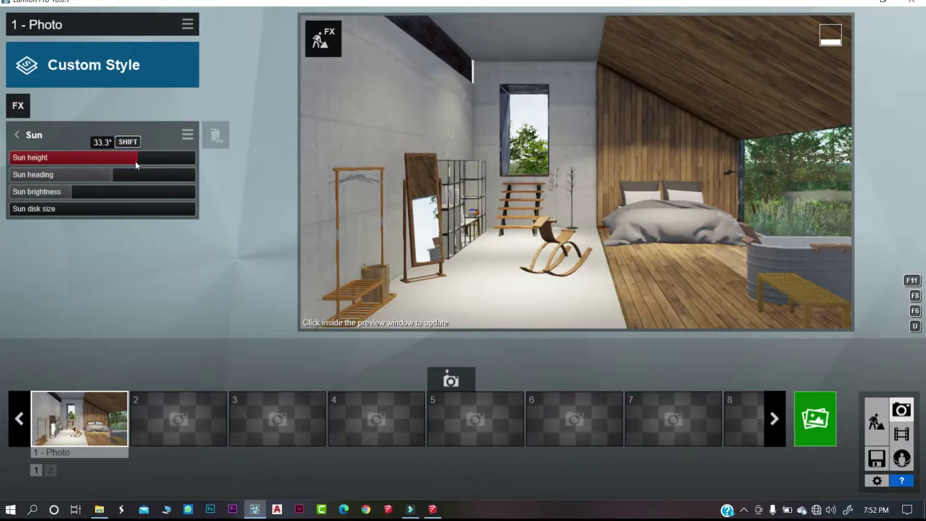
Add a Layer Visibility effect to photo 1 and hide layer 2, which holds the lamps.
left_click(95, 133)
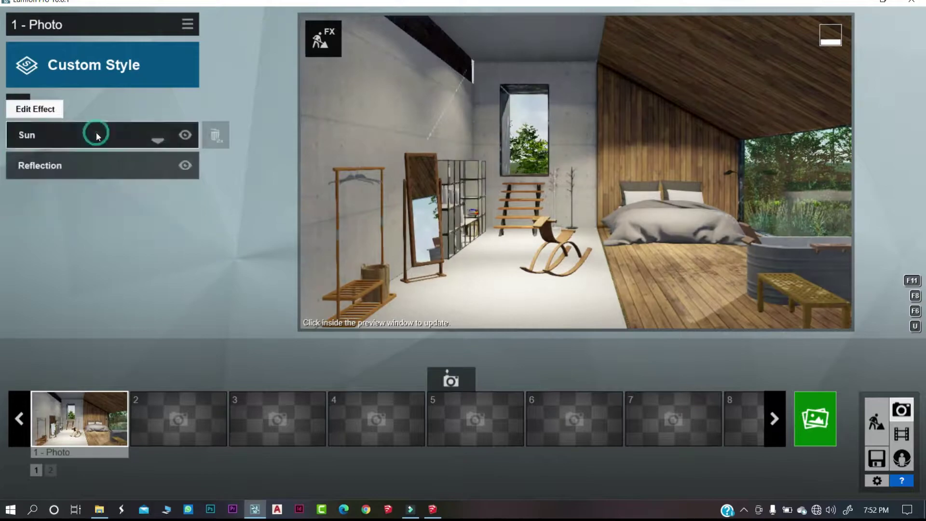
left_click(18, 106)
mouse_move(264, 169)
left_click(662, 120)
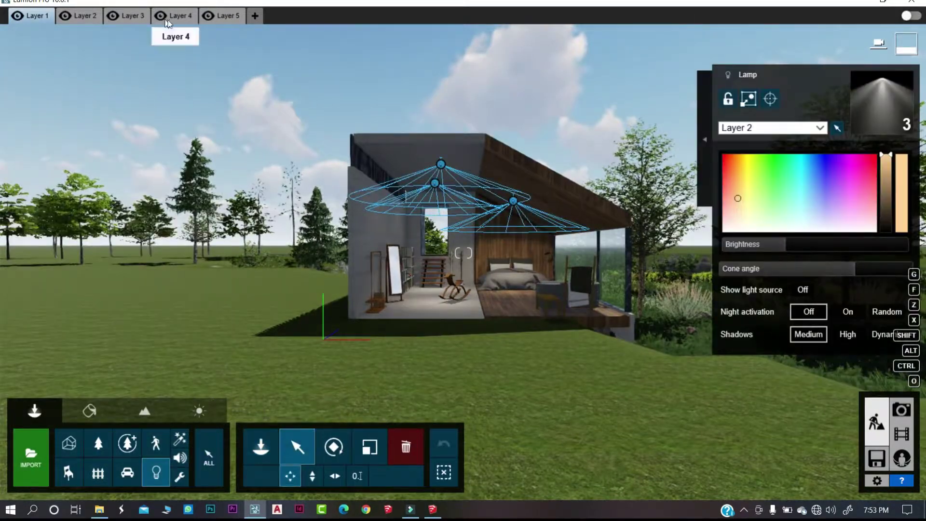
left_click(65, 16)
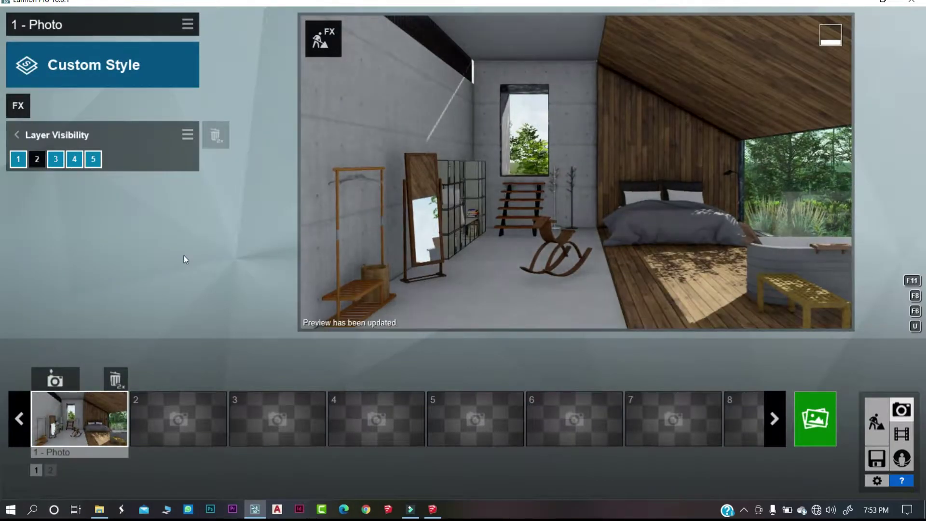
Lower the sun height in the Sun effect to 16.9° and shift the sun heading slightly.
left_click(135, 142)
left_click_drag(135, 158, 121, 158)
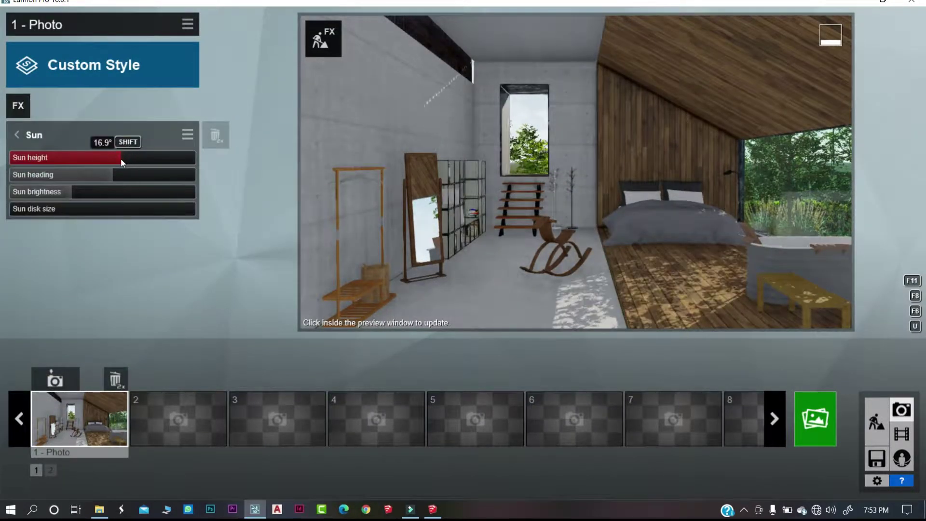
left_click(108, 173)
left_click(19, 135)
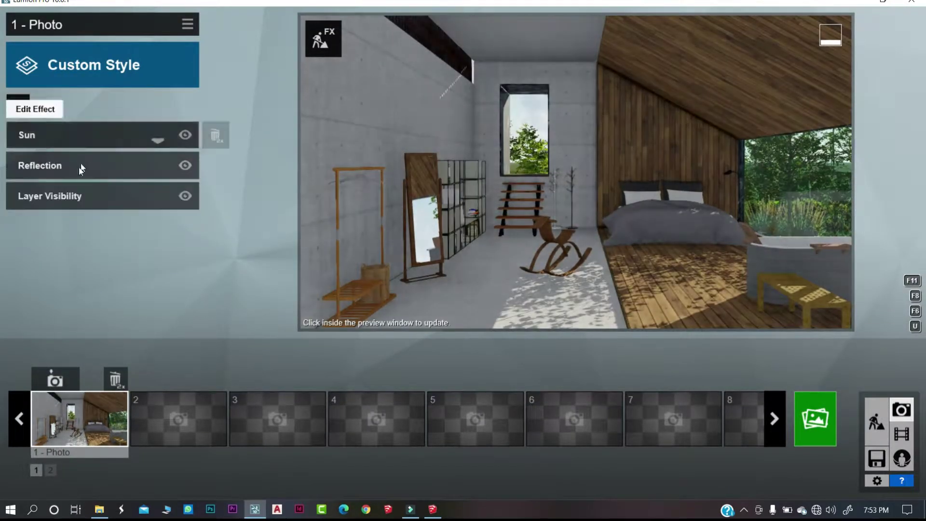
Add a God Rays effect, reduce its intensity and switch the effect off.
left_click(18, 106)
left_click(231, 89)
left_click(521, 116)
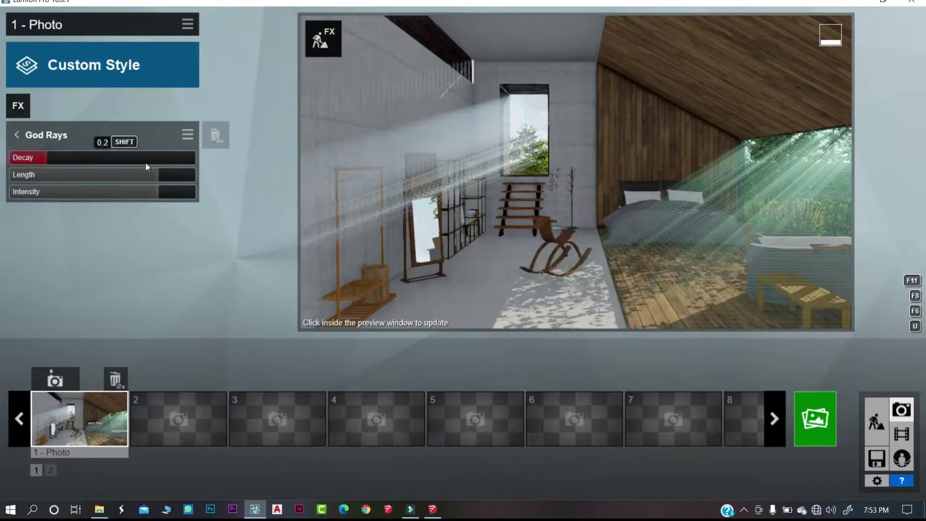
left_click_drag(1, 184, 0, 183)
left_click_drag(89, 190, 41, 191)
left_click(436, 178)
left_click(99, 137)
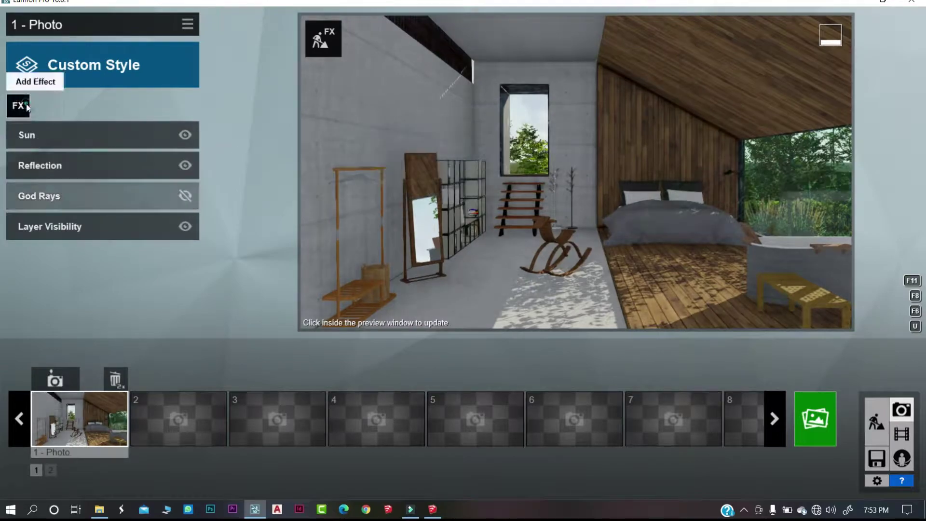
Add a Volumetric Sunlight effect to the photo and adjust its range.
left_click(28, 107)
left_click(343, 207)
left_click(462, 194)
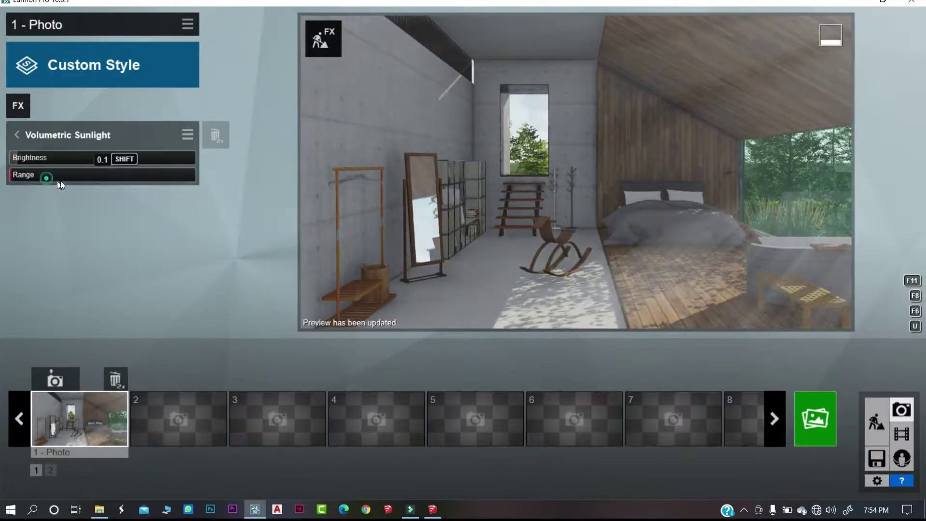
left_click(43, 177)
left_click(18, 134)
Move Volumetric Sunlight below Reflection, compare it and God Rays on and off, and leave both disabled.
left_click(157, 140)
left_click(156, 170)
left_click(185, 195)
left_click(185, 196)
left_click(186, 226)
left_click(185, 226)
left_click(185, 196)
Add a Fog effect with brightness 0.7, tune its density and falloff, and move it below Reflection in the effect stack.
left_click(18, 106)
left_click(225, 120)
left_click(382, 118)
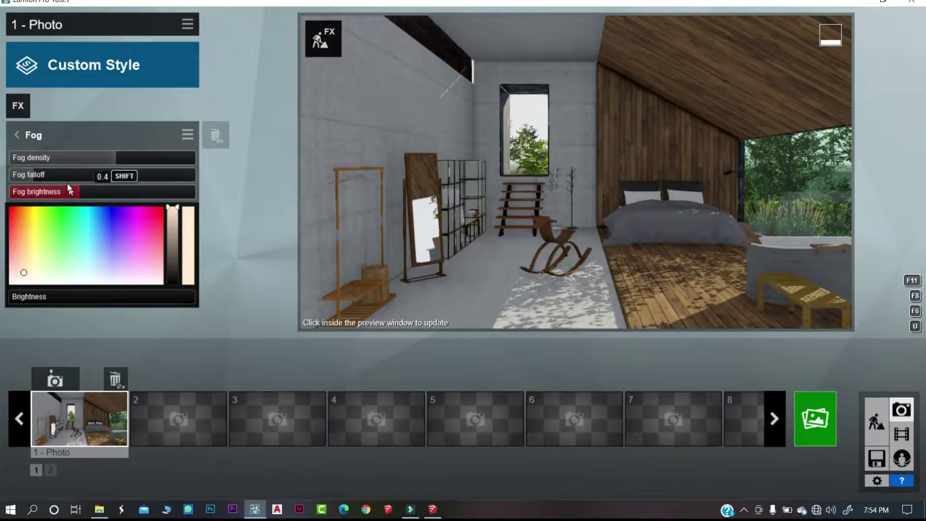
left_click_drag(1, 188, 141, 196)
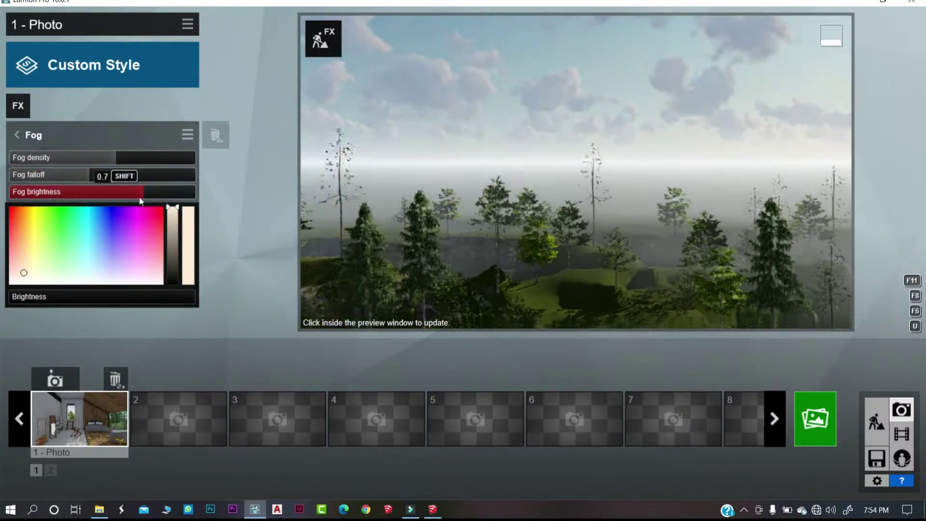
left_click_drag(137, 158, 146, 177)
left_click(86, 414)
left_click(113, 131)
left_click(158, 142)
left_click(157, 172)
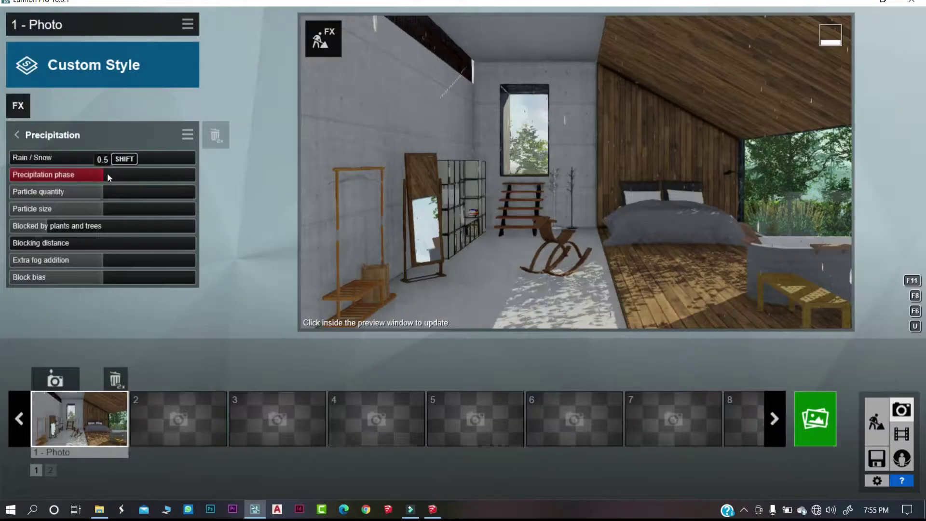
Add a Sky and Clouds effect and try a maximum master cloud amount with stronger high and low clouds.
left_click(18, 107)
left_click(215, 140)
left_click(663, 118)
left_click_drag(53, 192, 195, 192)
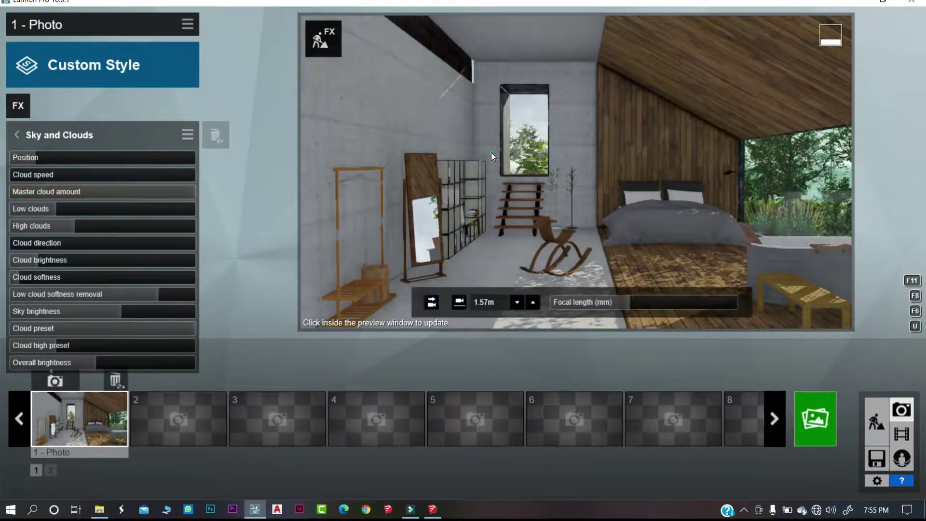
left_click(490, 152)
left_click_drag(71, 225, 196, 225)
left_click(559, 153)
left_click_drag(56, 209, 296, 195)
left_click(309, 195)
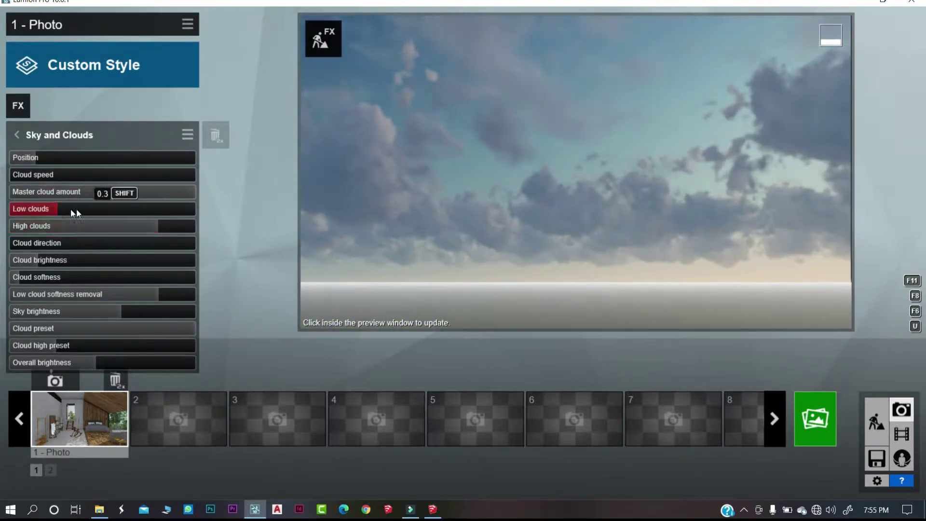
Reduce the master, low and high cloud amounts, shift the cloud position and restore the photo 1 view.
left_click(153, 191)
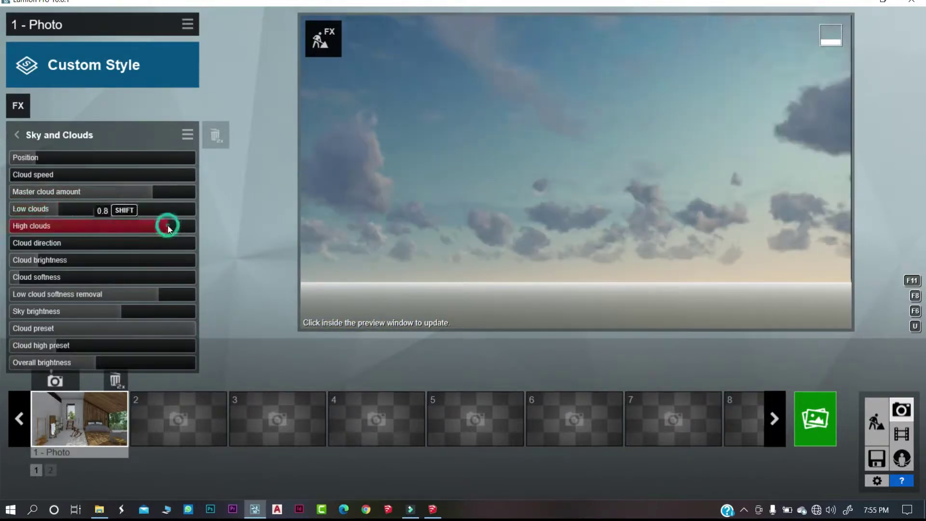
left_click(54, 210)
left_click(144, 194)
left_click(160, 207)
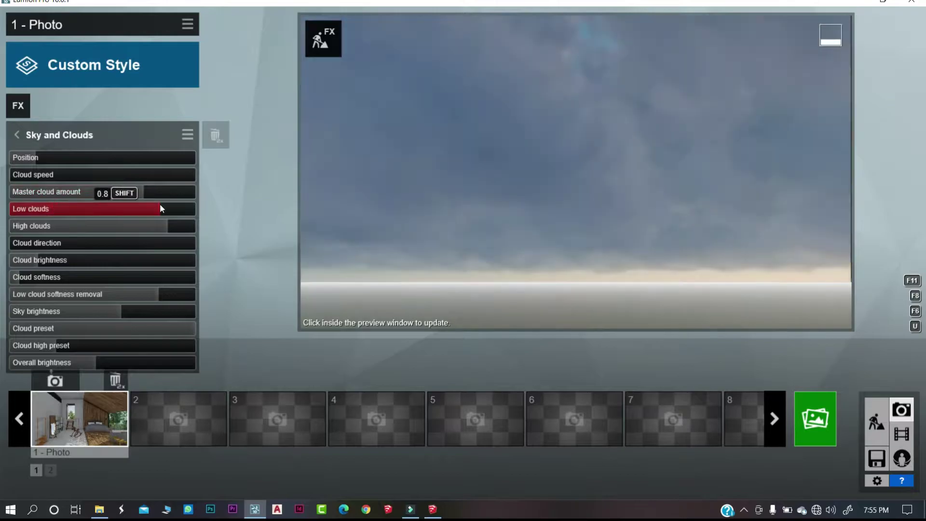
left_click(62, 210)
left_click(43, 161)
left_click_drag(45, 162, 97, 160)
left_click(149, 227)
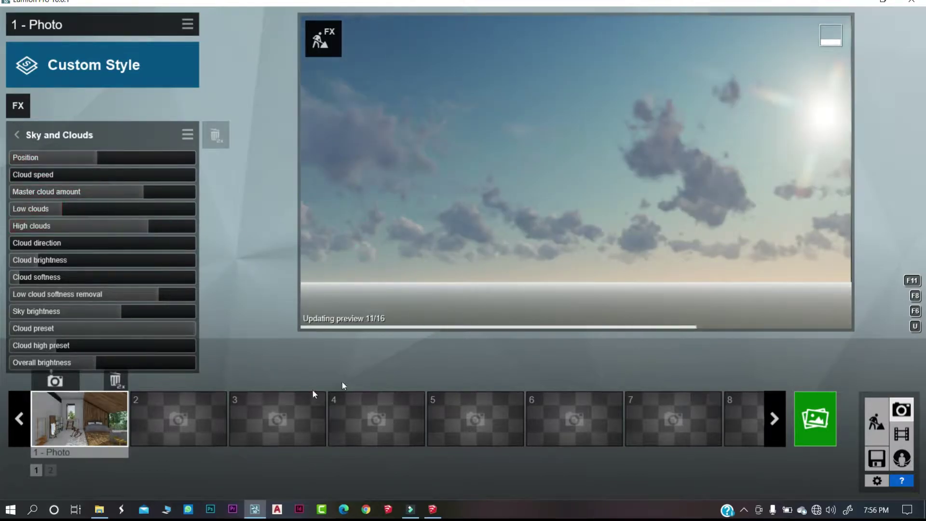
left_click(80, 418)
Set sky brightness to 0.7, cloud high preset to 0.3 and overall brightness to 0.8, and store a slightly reframed camera in photo 1.
left_click(143, 311)
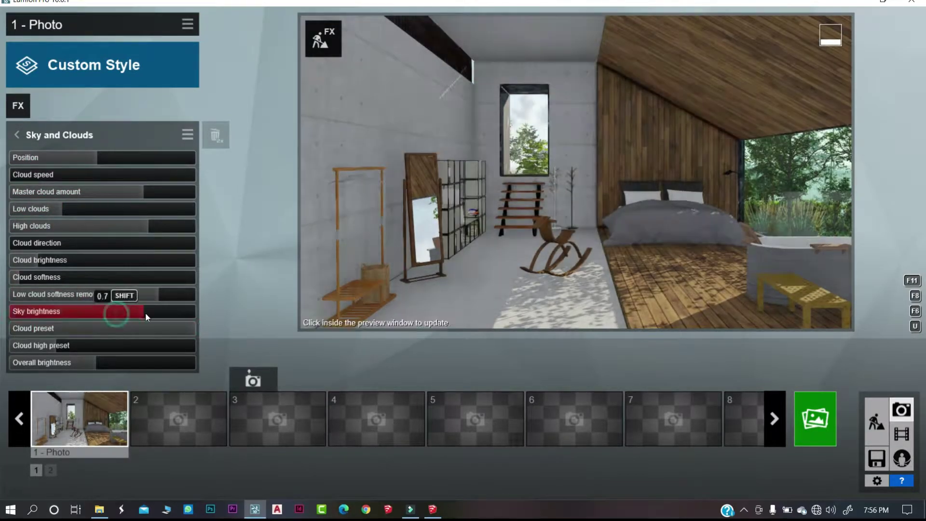
left_click(86, 345)
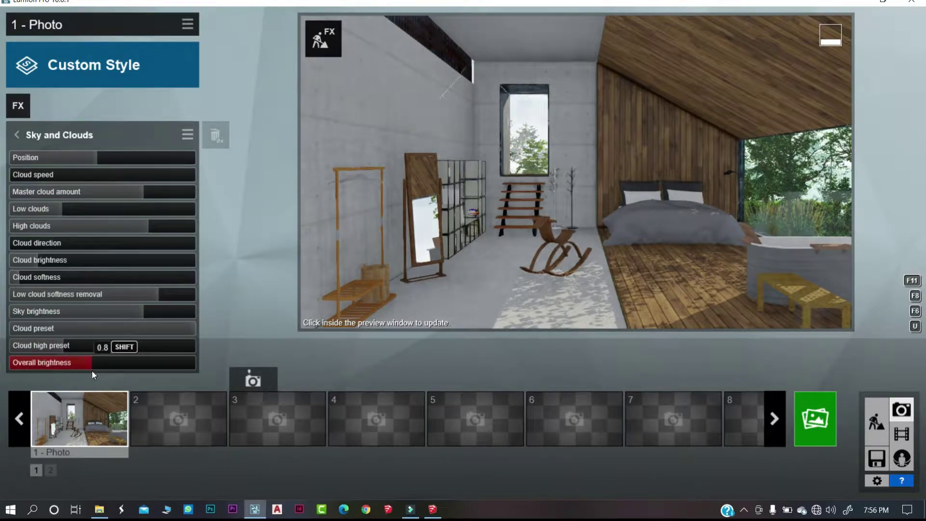
right_click_drag(573, 240, 601, 201)
key("ctrl+1")
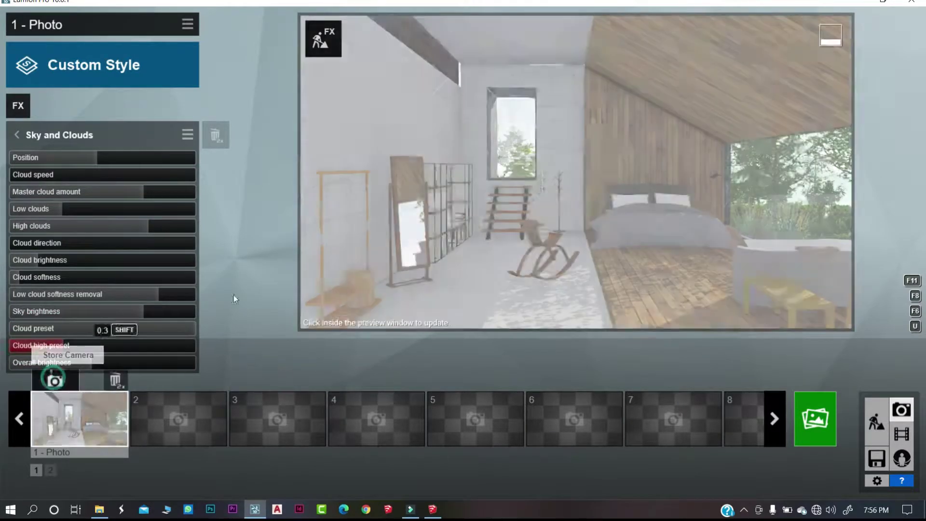
Reduce the sky brightness to 0.5 and raise the overall brightness slightly in Sky and Clouds.
left_click(83, 313)
left_click(103, 311)
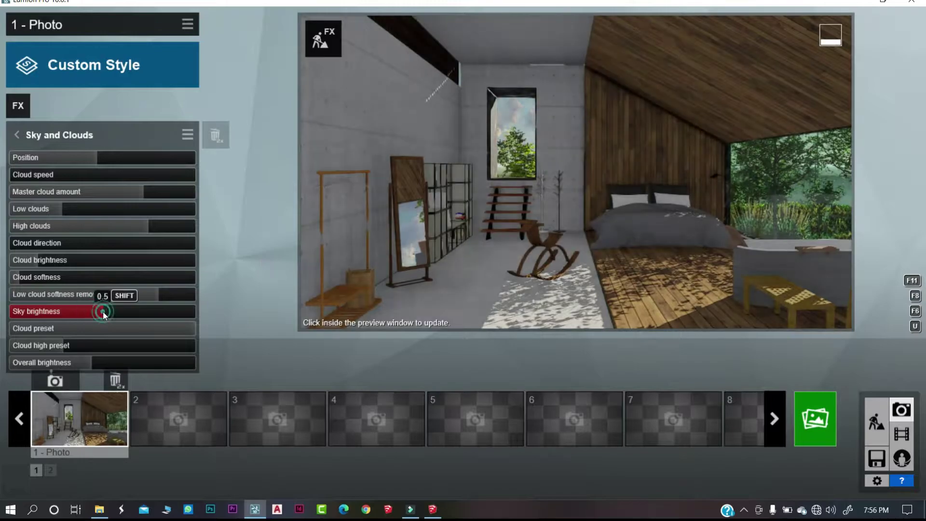
left_click_drag(116, 317, 105, 314)
left_click(89, 363)
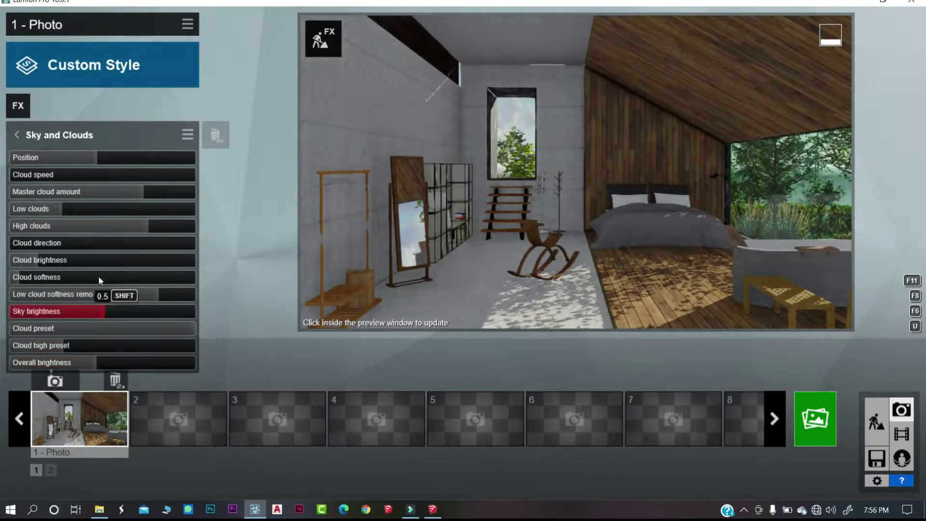
Move the Sky and Clouds effect below Sun and Reflection in the effect stack.
left_click(17, 135)
left_click(143, 143)
left_click(17, 135)
left_click(157, 145)
left_click(157, 176)
Add a Real Skies effect with the default cloudy sky, place it below Sun and open its settings.
left_click(18, 106)
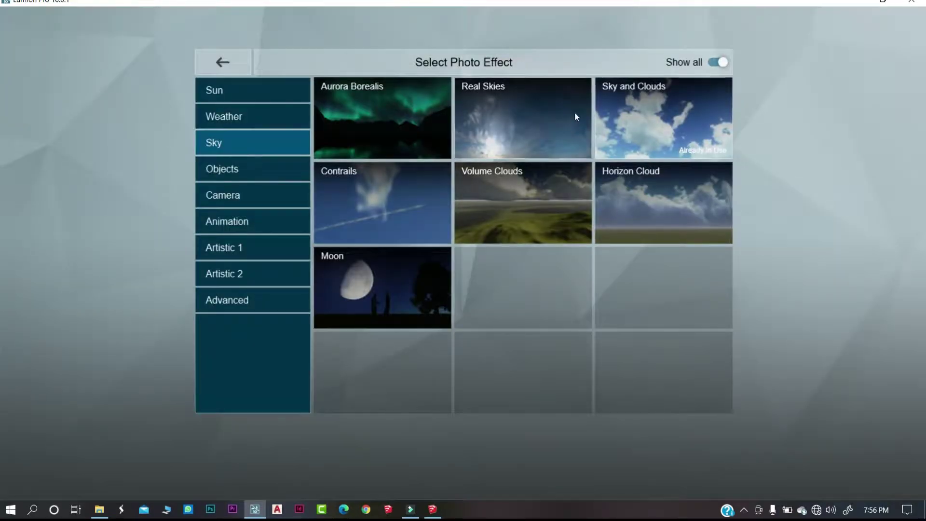
left_click(575, 114)
left_click(45, 181)
left_click(765, 80)
left_click(17, 135)
left_click(157, 143)
left_click(54, 136)
left_click(17, 135)
left_click(51, 165)
Restore the photo 1 view, adjust the Real Skies heading, set brightness to 1.8 and increase the overall brightness.
key("shift+1")
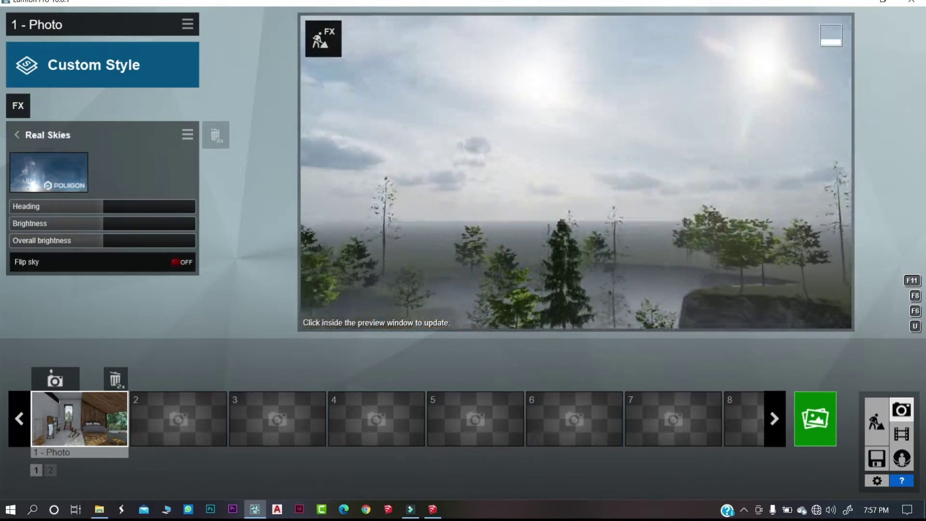
left_click(86, 419)
left_click_drag(115, 201, 174, 227)
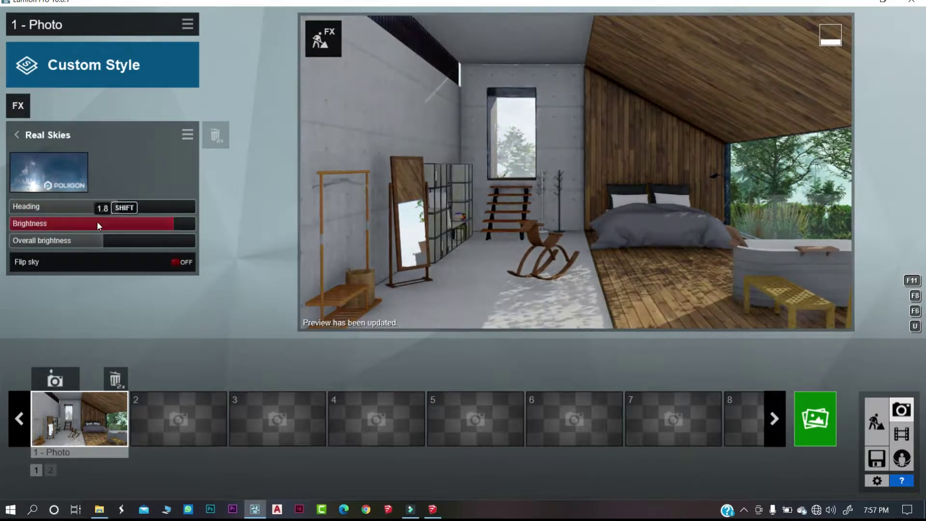
left_click_drag(116, 240, 161, 246)
Replace the Real Skies image with the evening sky in the middle of the second row.
left_click(49, 172)
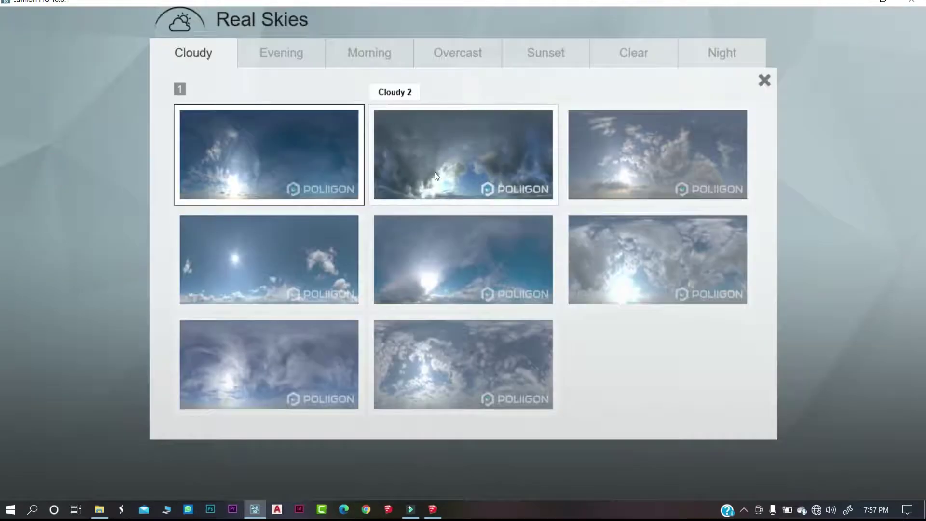
left_click(282, 52)
left_click(490, 248)
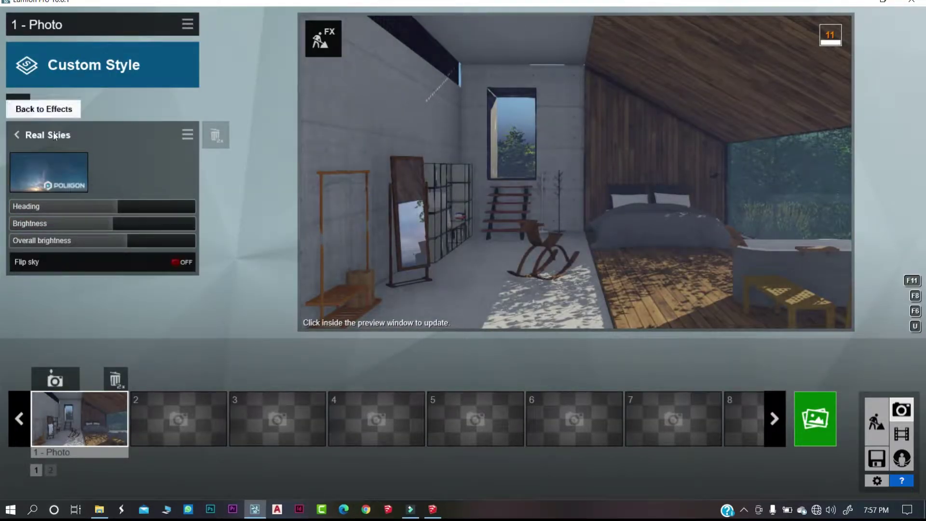
left_click(54, 132)
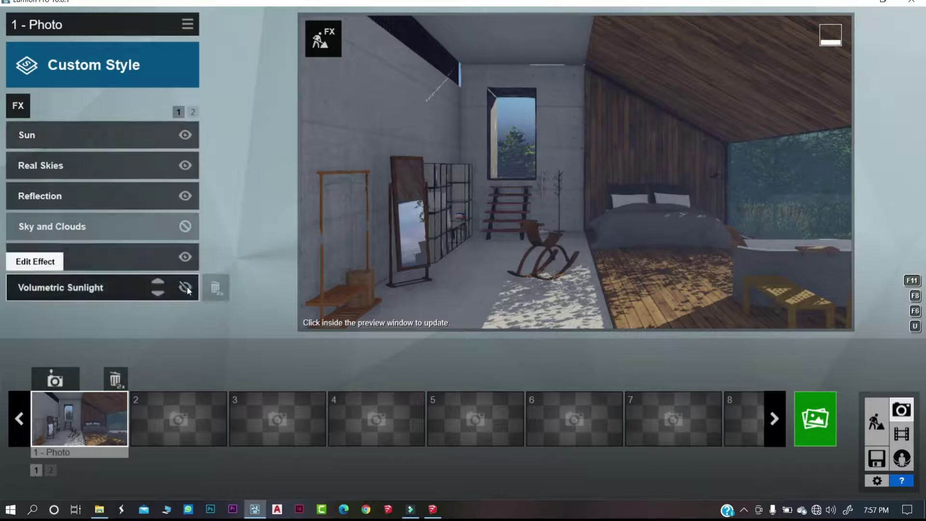
Turn on God Rays from the second page of effects and adjust its decay.
left_click(191, 111)
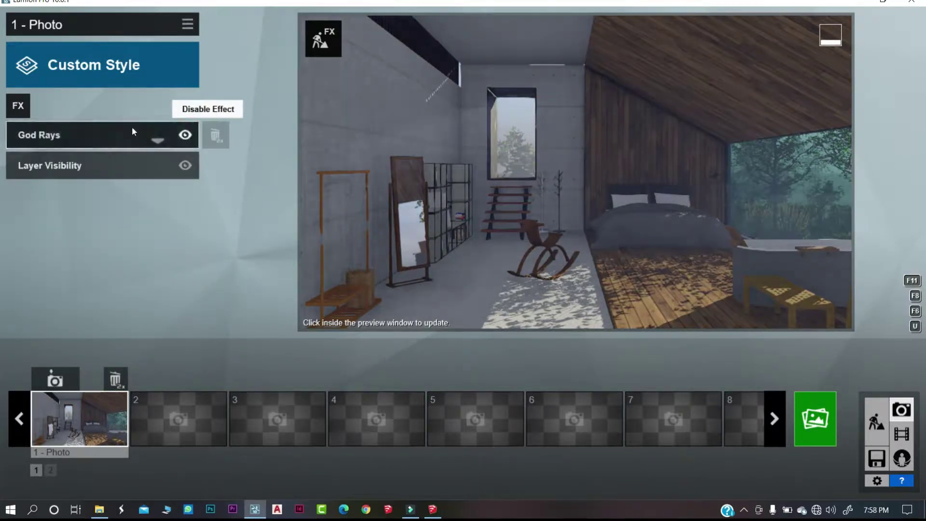
left_click(42, 160)
left_click(43, 160)
left_click(91, 138)
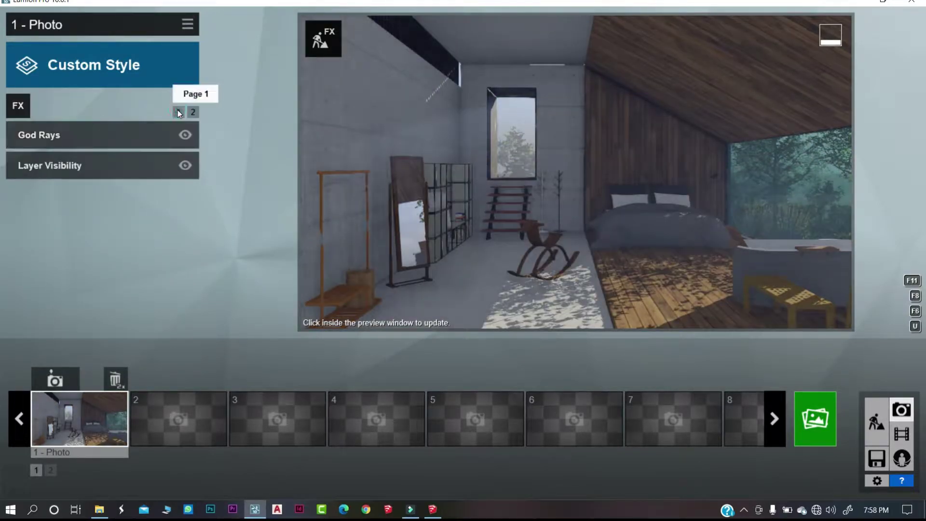
left_click(175, 112)
Copy all effects of photo 1, store the current camera as photo 2 and paste the effects into it.
left_click(82, 164)
left_click(188, 24)
left_click(155, 34)
left_click(87, 37)
left_click(154, 379)
left_click(187, 23)
left_click(156, 36)
left_click(208, 37)
Return to photo 1, switch its Real Skies image back to the first cloudy sky and raise the brightness.
left_click(79, 419)
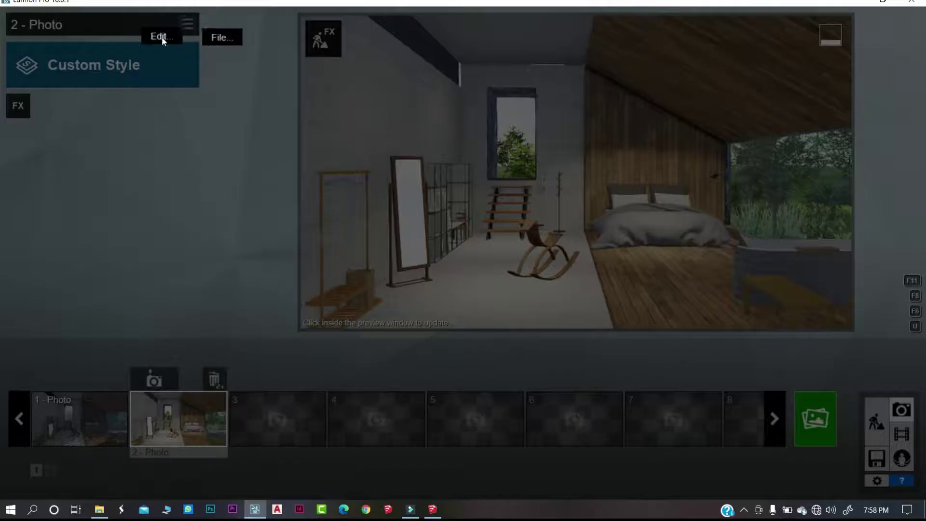
left_click(74, 181)
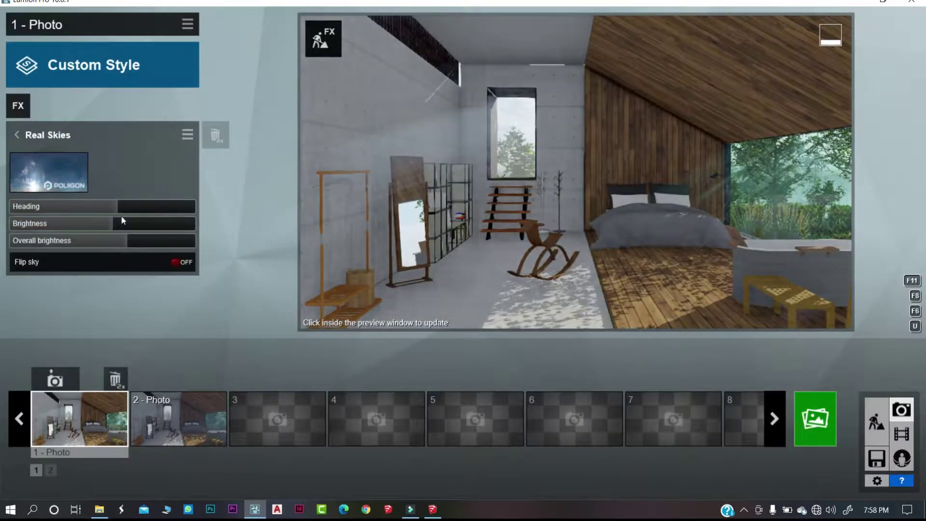
left_click_drag(122, 221, 174, 223)
Disable Real Skies in photo 1 and use the Sky and Clouds effect instead.
left_click(17, 135)
left_click(185, 225)
left_click(185, 165)
Add an Autumn Colors effect and move it down the stack below Sun, Real Skies and Reflection.
left_click(17, 105)
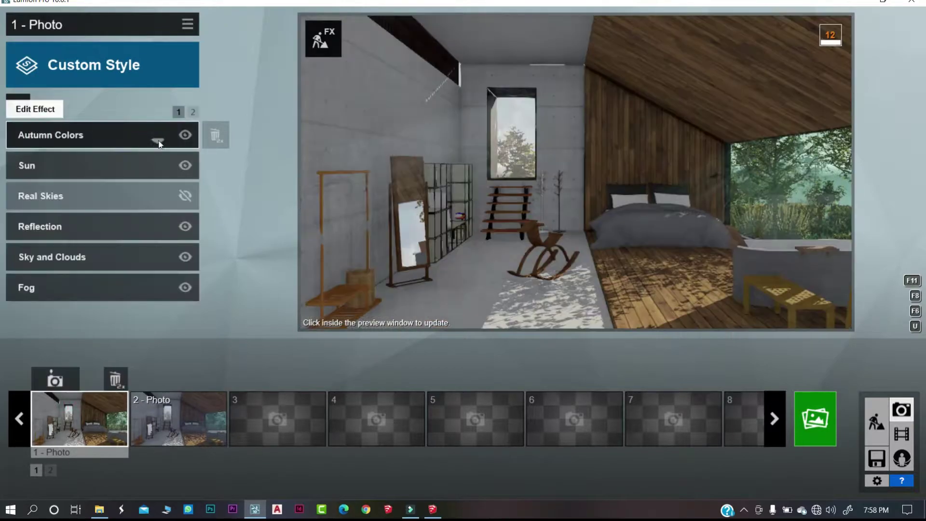
left_click(159, 138)
left_click(159, 168)
left_click(159, 199)
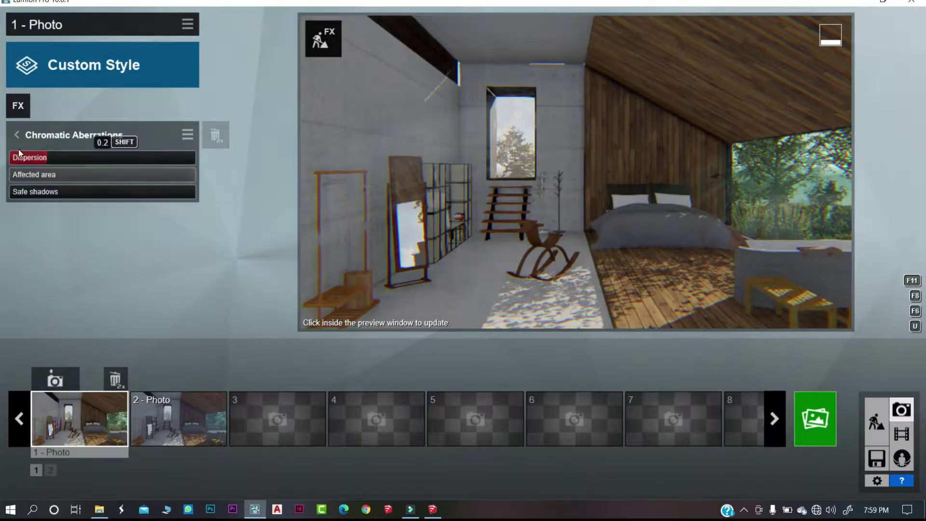
Set the Chromatic Aberrations dispersion to 0.7 and move the effect down to the end of the first effects page.
left_click(140, 159)
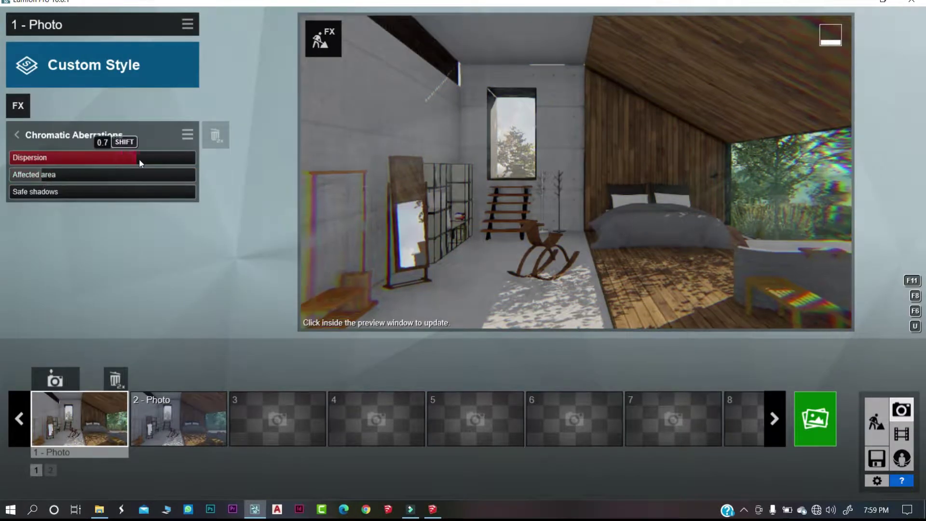
left_click(17, 134)
left_click(157, 140)
left_click(157, 170)
left_click(158, 201)
left_click(158, 231)
left_click(162, 289)
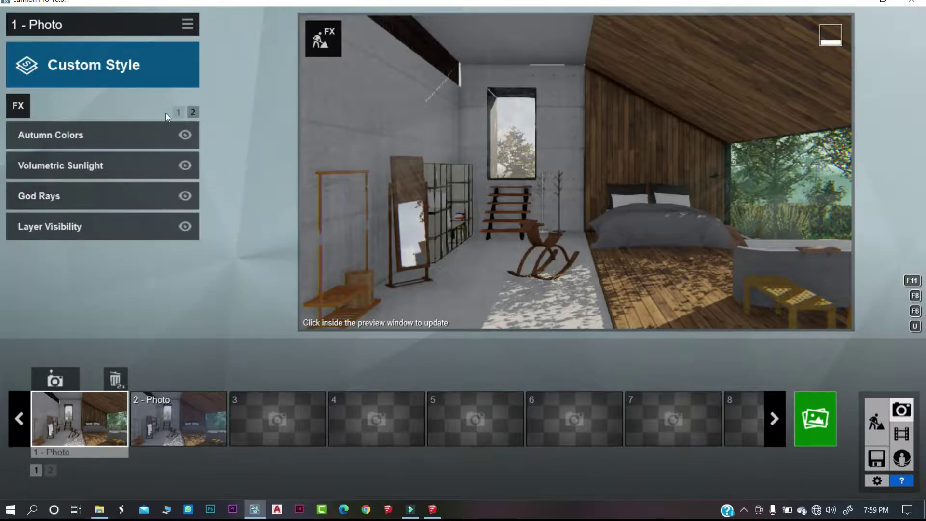
Add an Exposure effect to photo 1's effects stack and keep it disabled.
left_click(158, 221)
left_click(179, 111)
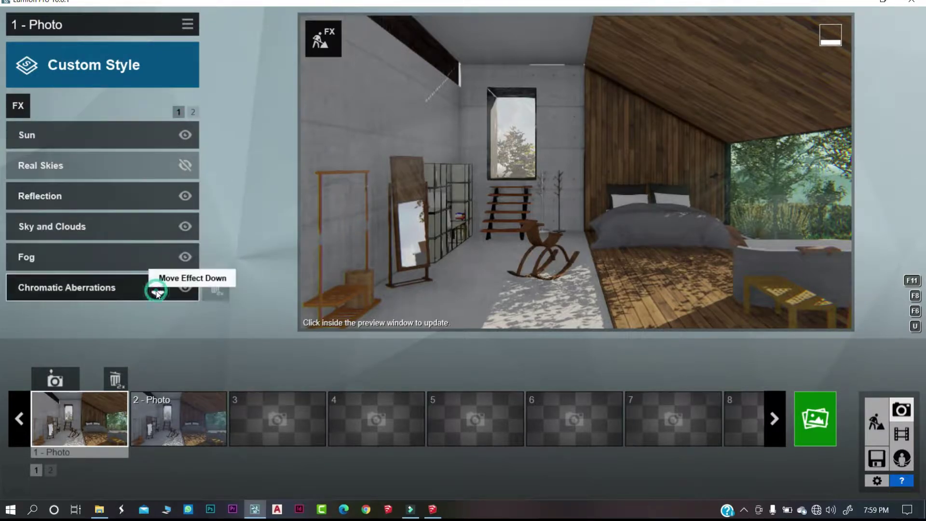
left_click(23, 112)
left_click(657, 148)
left_click(68, 126)
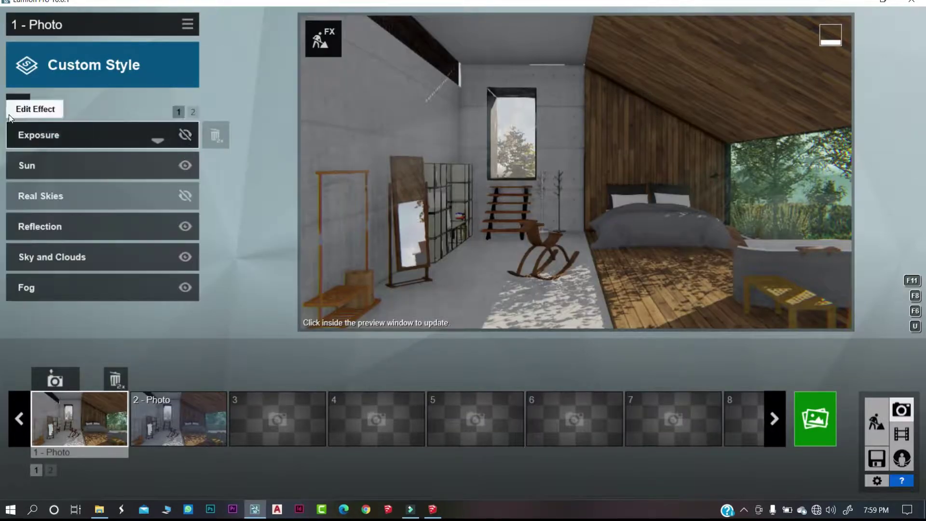
Add a Color Correction effect to photo 1 and refresh the preview.
left_click(23, 111)
left_click(236, 221)
left_click(235, 248)
left_click(338, 130)
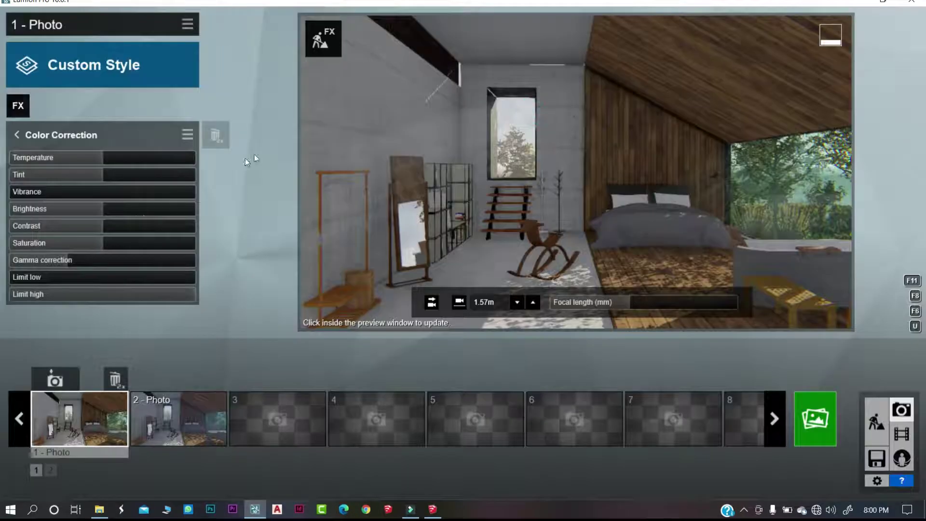
left_click(328, 205)
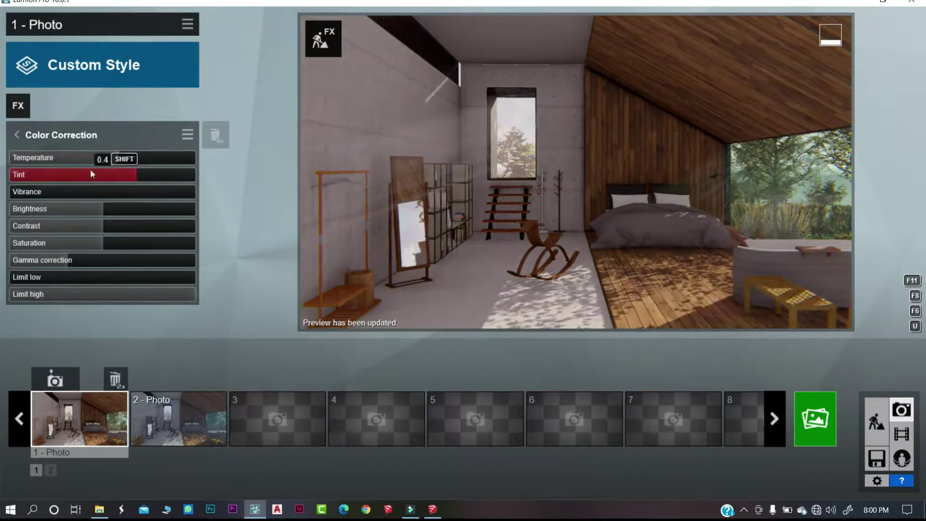
In Color Correction, add slight vibrance, raise brightness and gamma slightly, set tint to 0.3 and keep the temperature near 0.
left_click(23, 191)
left_click_drag(103, 208, 134, 209)
left_click(98, 160)
left_click_drag(86, 189, 139, 174)
left_click(471, 134)
left_click_drag(68, 260, 73, 260)
left_click(119, 175)
left_click(100, 162)
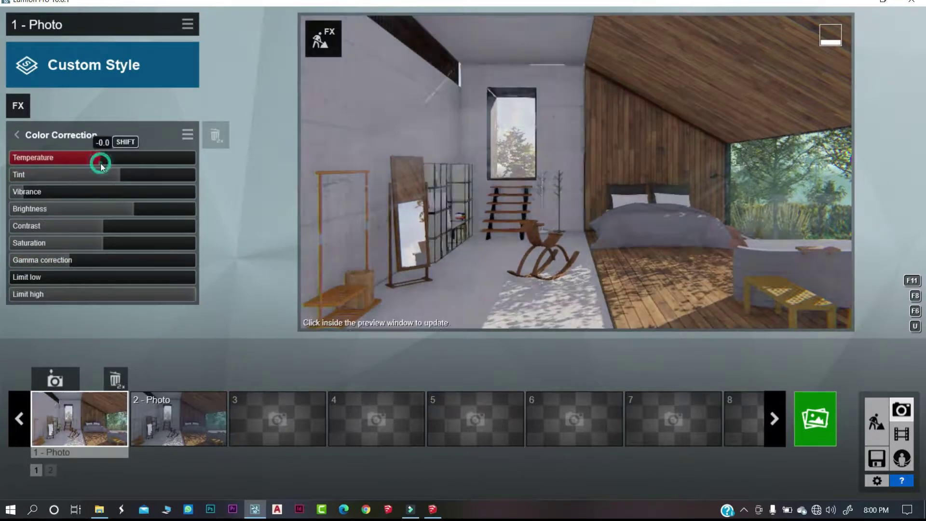
mouse_move(119, 177)
left_mouse_down()
mouse_move(92, 181)
mouse_move(130, 183)
left_mouse_up()
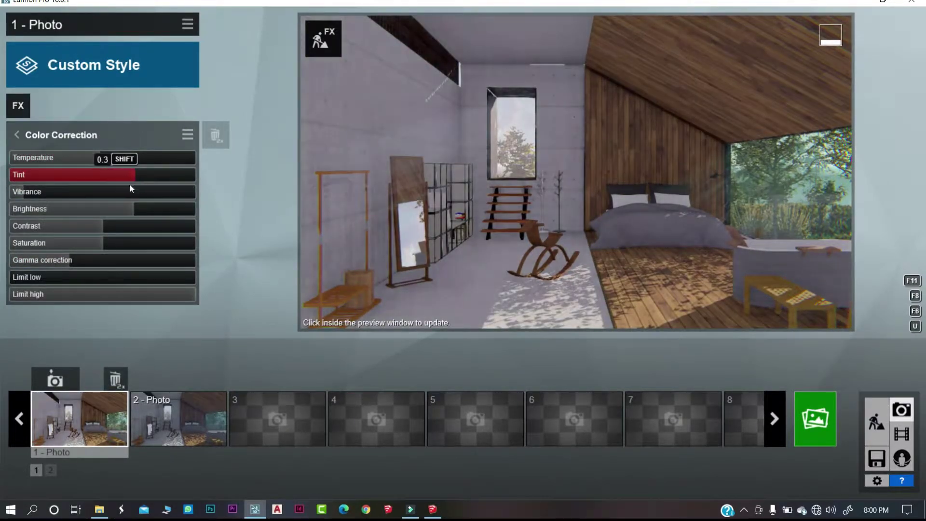
left_click(79, 143)
Add a Shadow effect, lower its Interior / Exterior value, raise the brightness slightly and set coloring to 0.7.
left_click(19, 106)
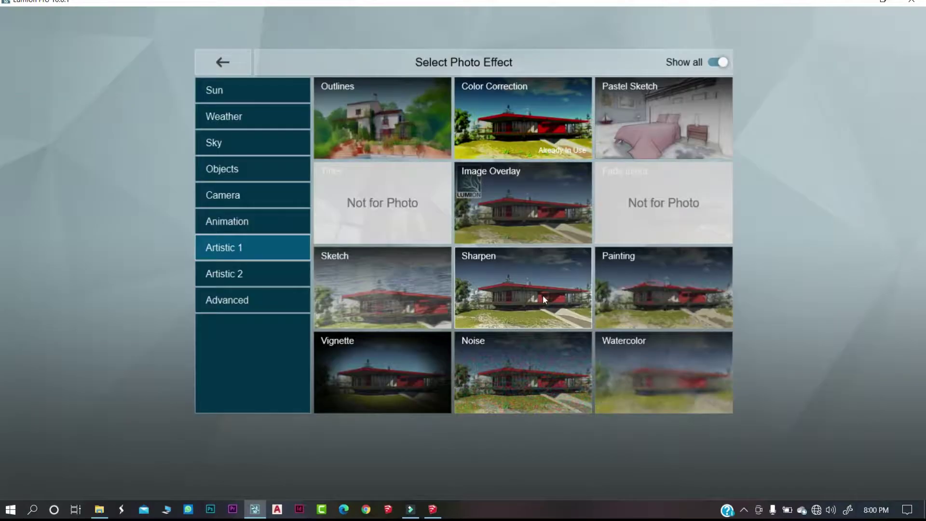
left_click(282, 273)
left_click(280, 300)
left_click(381, 120)
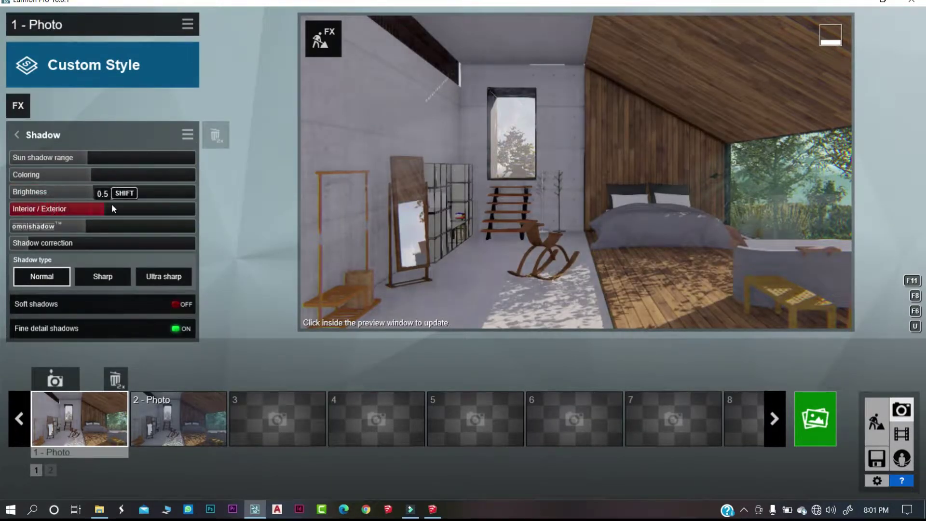
left_click(74, 210)
mouse_move(97, 195)
left_mouse_down()
mouse_move(119, 199)
mouse_move(110, 193)
left_mouse_up()
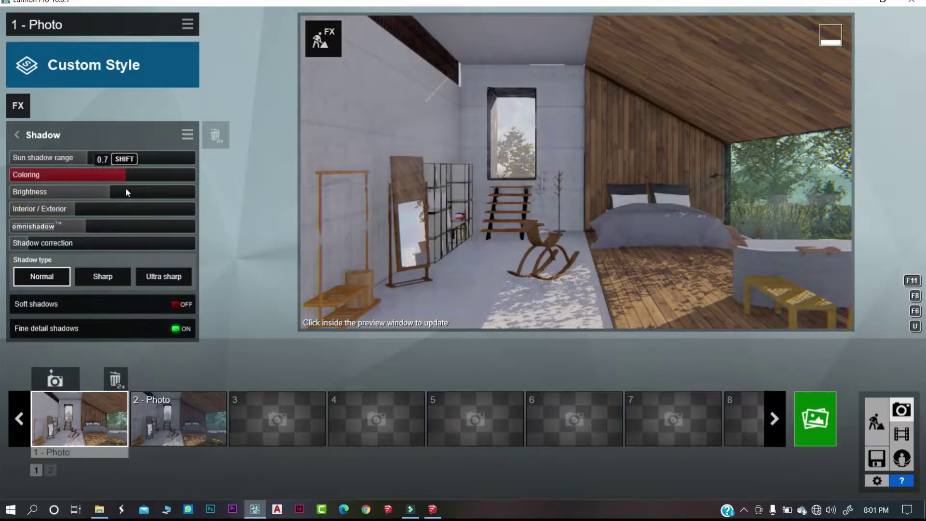
left_click(38, 135)
Reorder the Shadow effect within the first page of the effects stack, relative to Color Correction and Exposure.
left_click(156, 170)
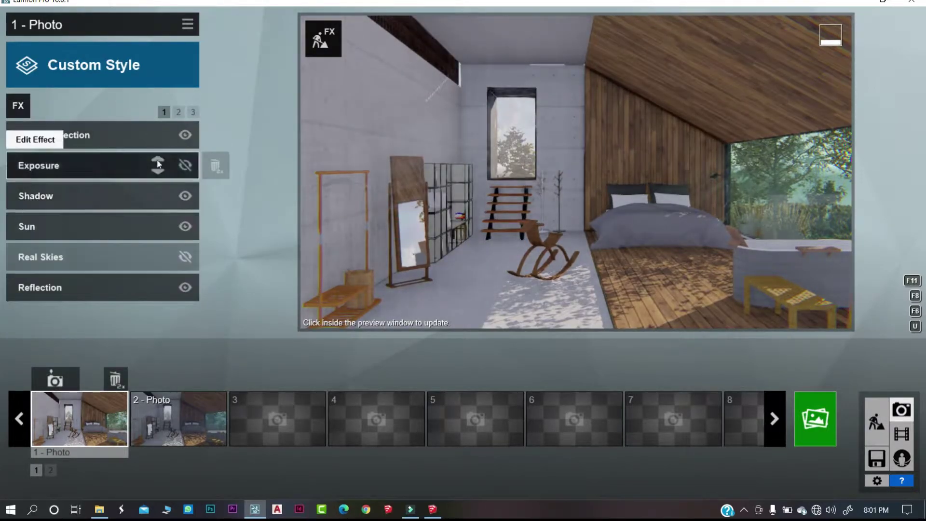
left_click(158, 221)
left_click(158, 190)
Add a Sky Light effect with low saturation, leaving Sky Light in Planar Reflections off.
left_click(18, 107)
left_click(521, 200)
left_click(458, 234)
left_click(47, 174)
left_click(176, 196)
left_click(171, 196)
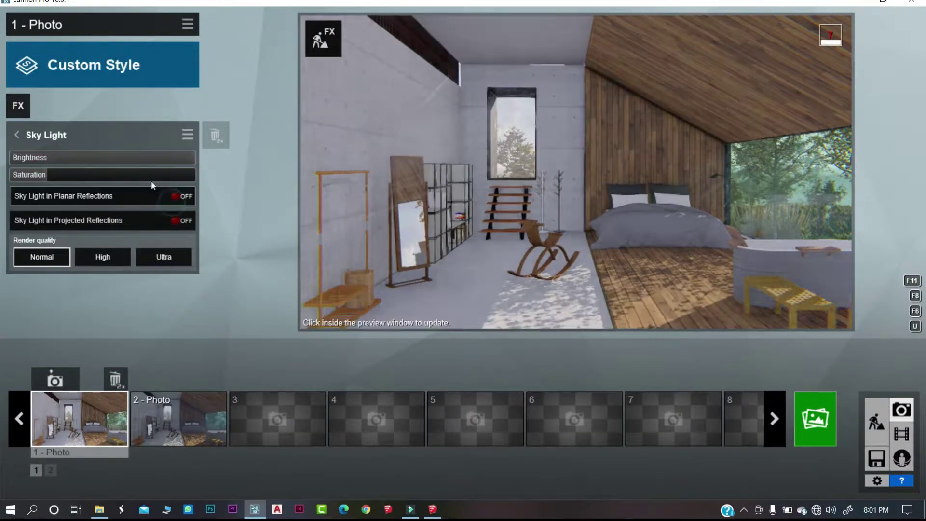
left_click(148, 136)
left_click(185, 287)
left_click(186, 287)
Add a Global Illumination effect with the sun amount at about a third and Reduce spots at maximum, and refresh the preview.
left_click(20, 109)
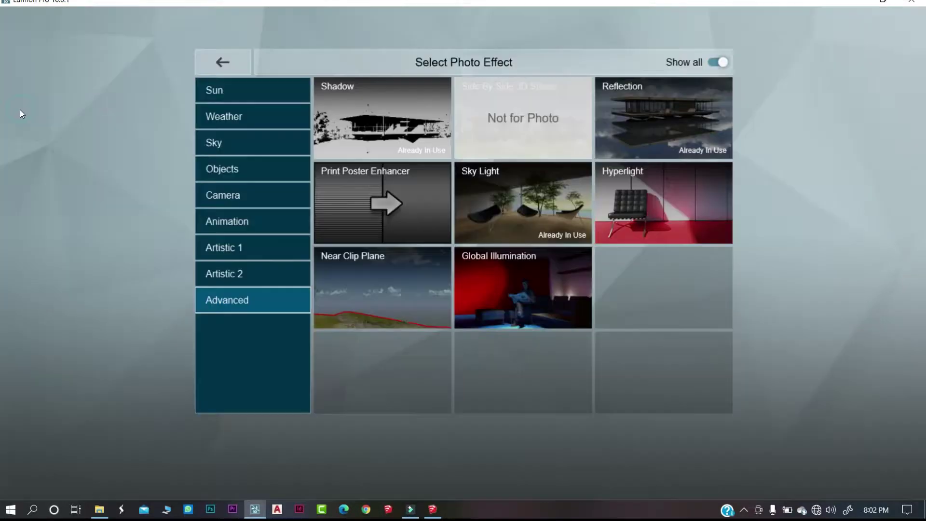
left_click(488, 293)
left_click_drag(96, 203, 68, 201)
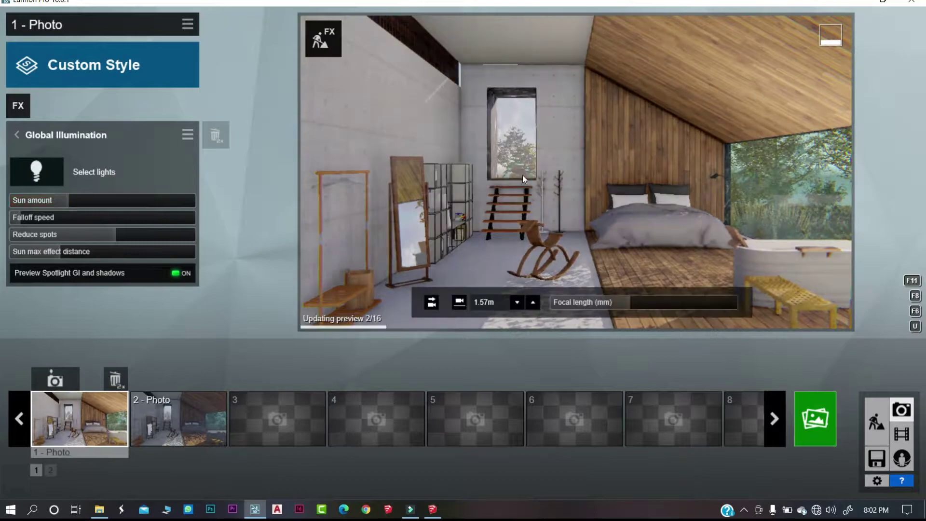
left_click(517, 220)
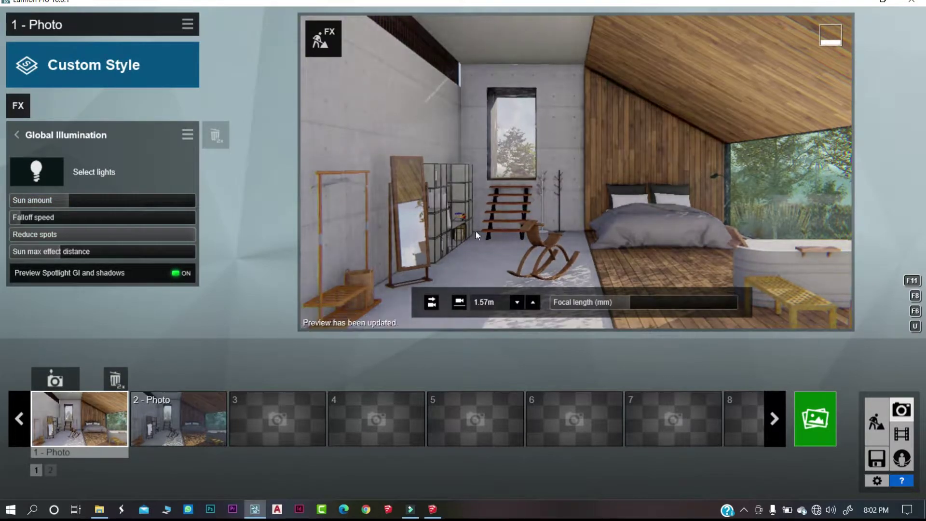
Return to Build mode, give the bench beside the bathtub a Standard material and paste the copied material onto it.
left_click(877, 431)
left_click(88, 410)
scroll(354, 338, "up", 3)
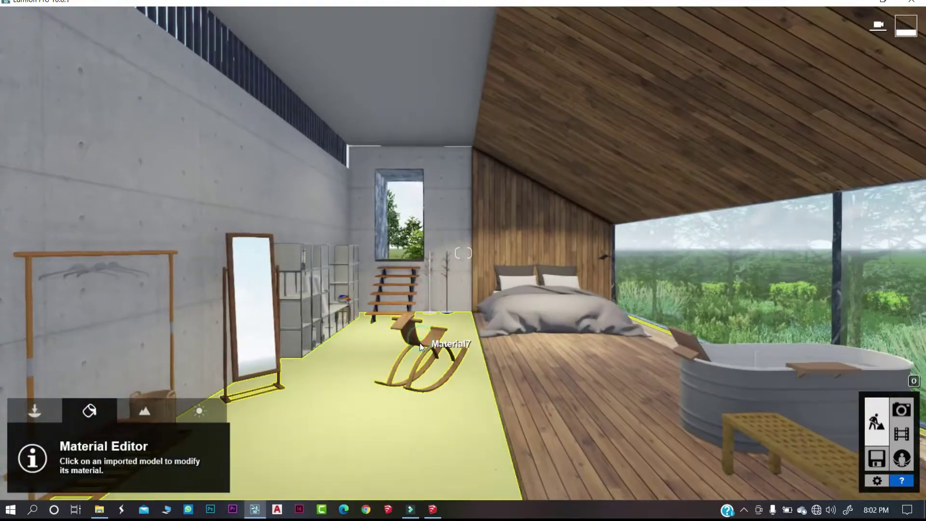
left_click(418, 340)
left_click(772, 434)
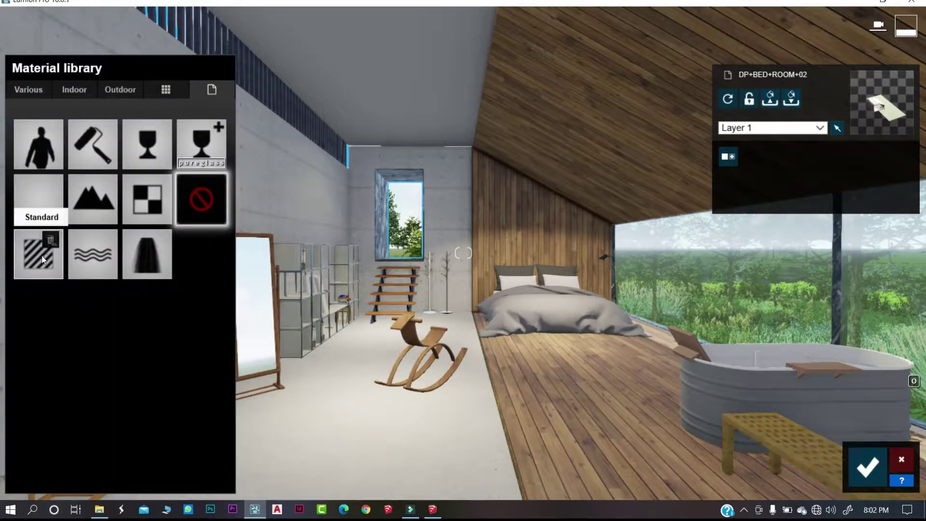
left_click(42, 256)
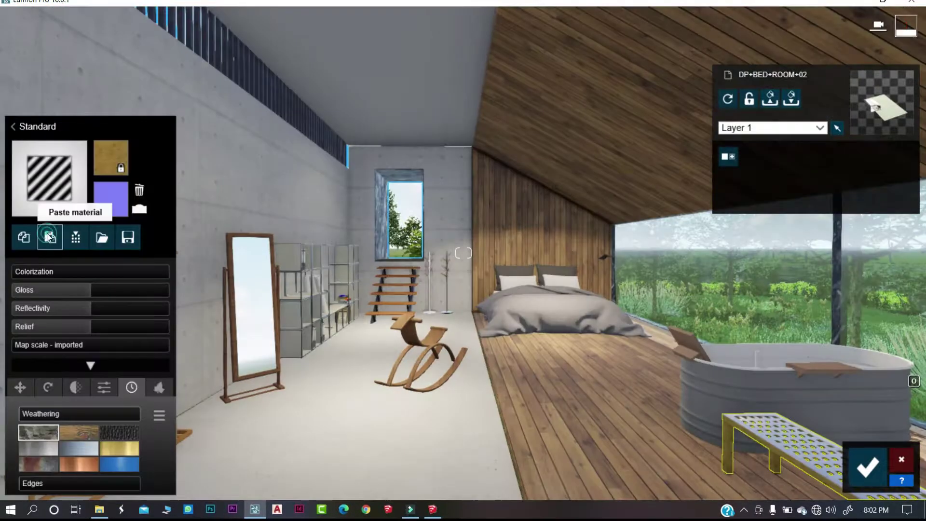
left_click(50, 237)
Give the floor lamp beside the bed a Standard material colorized black with raised gloss and reflectivity, and save the material changes.
right_click_drag(609, 367, 630, 274)
key("w")
right_click_drag(649, 328, 570, 262)
key("s")
key("w")
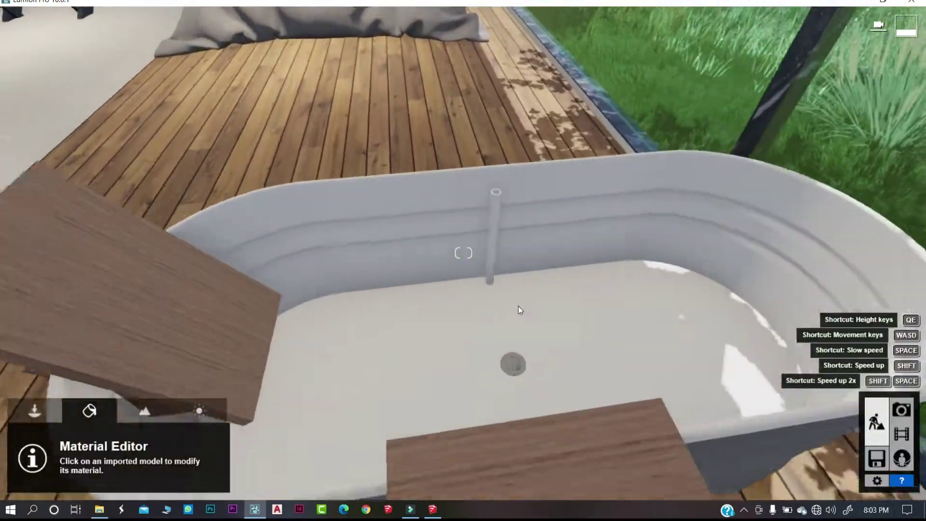
right_click_drag(518, 306, 555, 284)
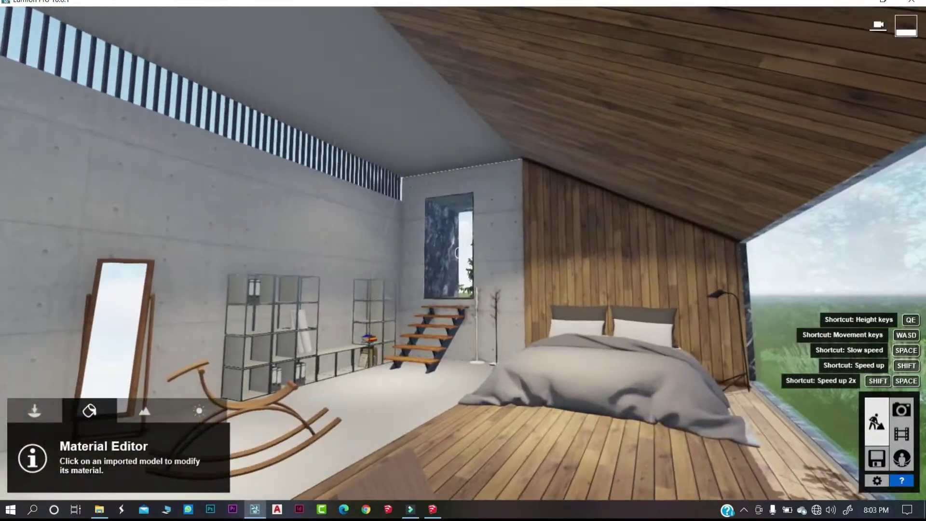
key("w")
right_click_drag(694, 385, 545, 243)
key("s")
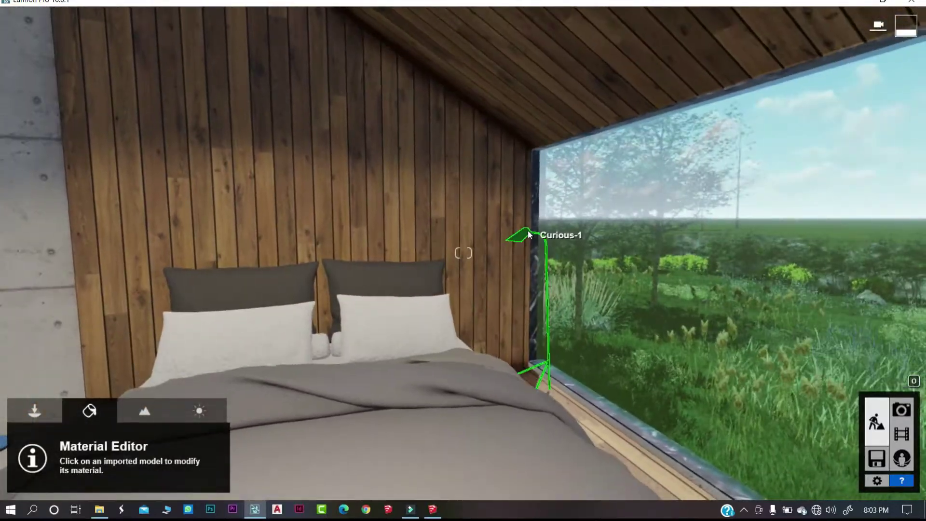
left_click(529, 235)
left_click(37, 257)
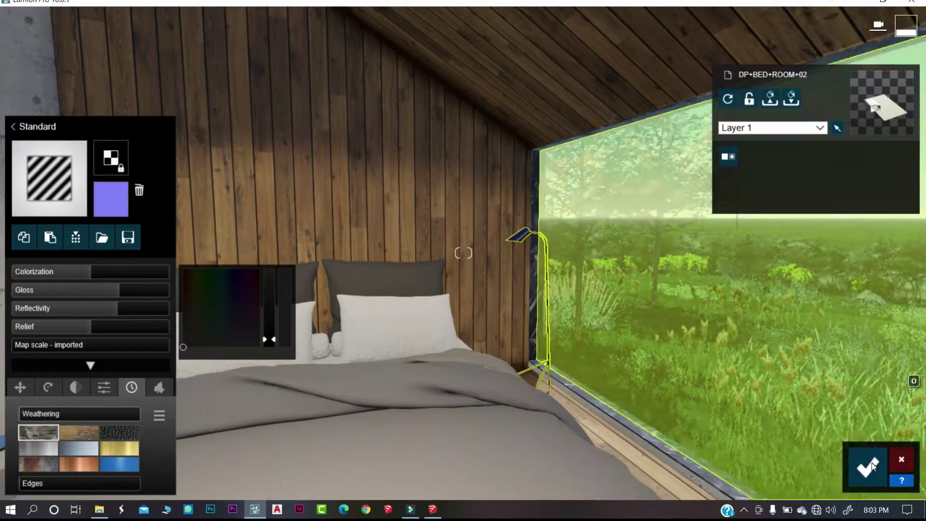
left_click(870, 468)
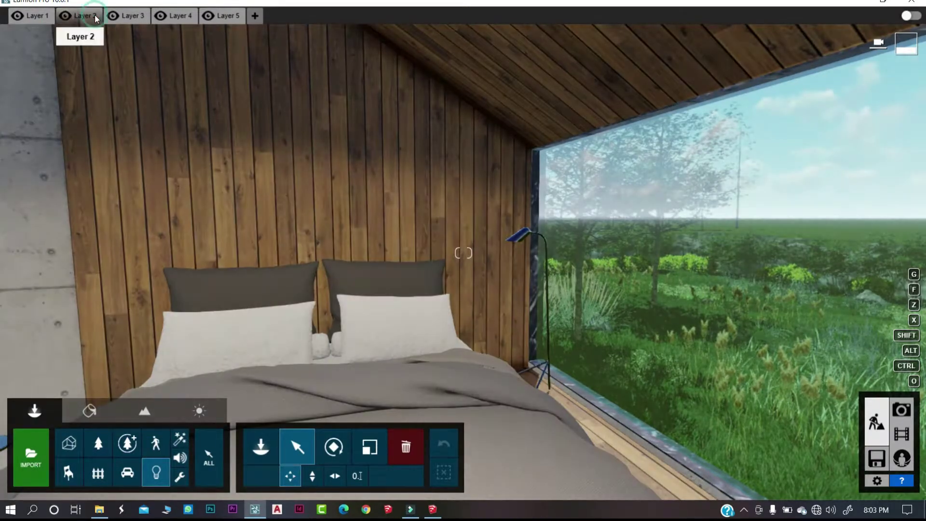
Place a spotlight from the lights library on Layer 2 at the head of the bedside floor lamp.
left_click(156, 472)
left_click(158, 249)
key("w")
right_click_drag(522, 278, 501, 231)
key("a")
left_click(298, 449)
left_click(775, 104)
key("s")
Position the spotlight in the floor lamp's head and aim its cone towards the pillows on the bed.
left_click(284, 340)
left_click(157, 357)
left_click(137, 341)
key("w")
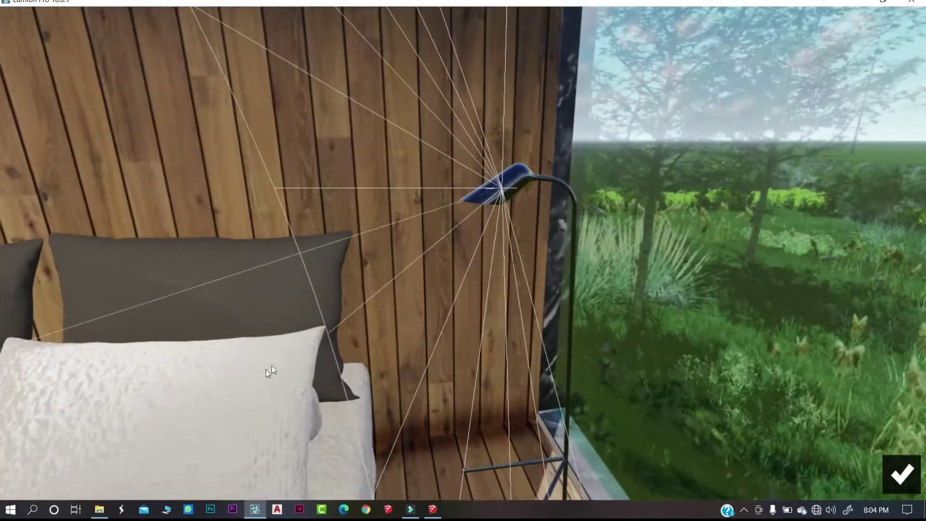
left_click(294, 351)
left_click(900, 475)
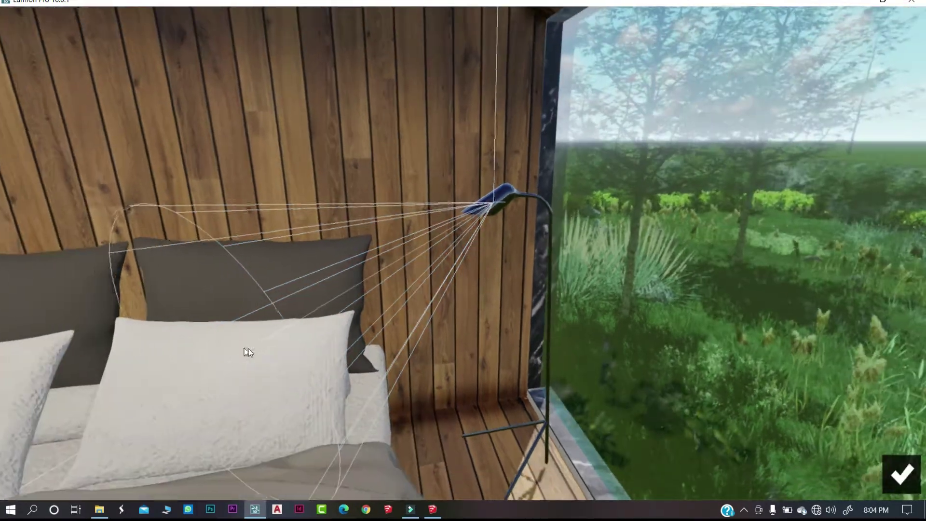
left_click(343, 381)
key("w")
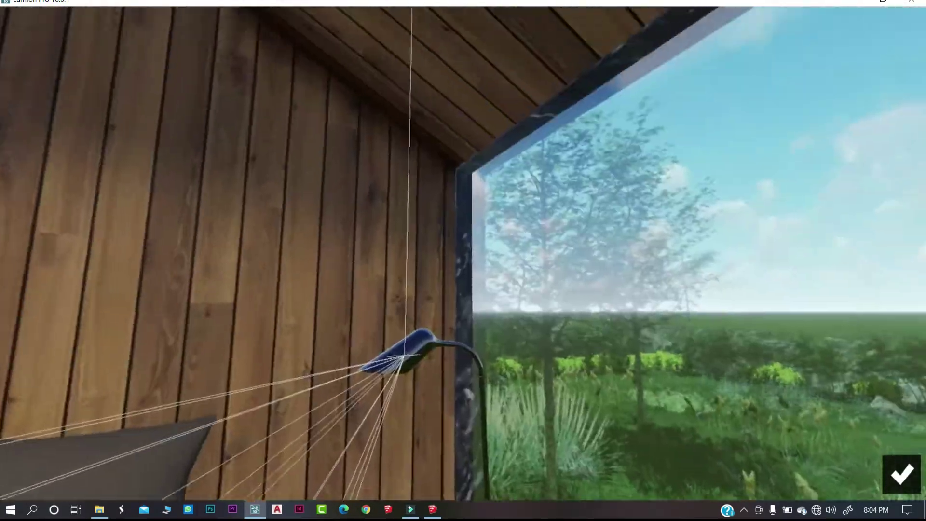